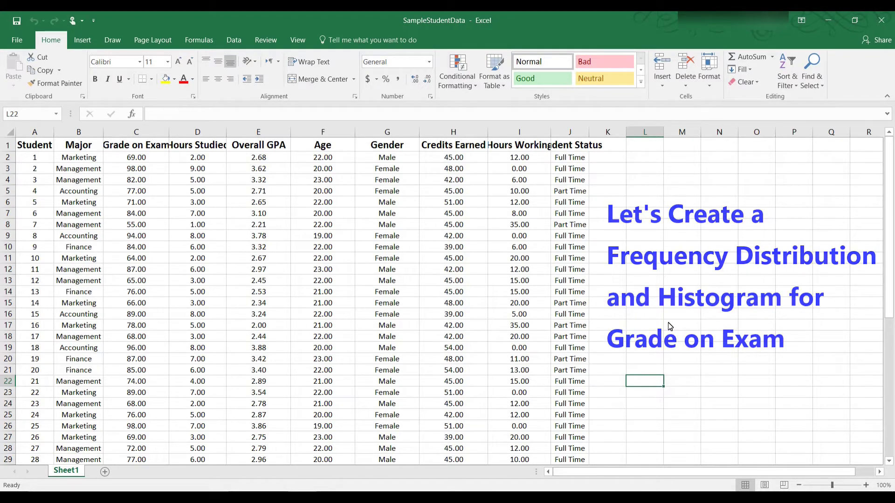
Copy Sheet1's Grade on Exam column into column A of a new Sheet2 and widen it
drag(140, 146, 145, 440)
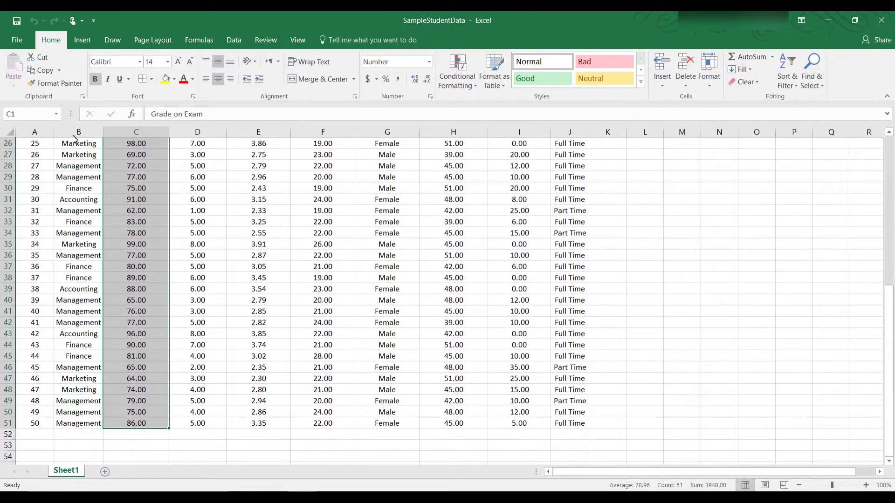
click(49, 70)
click(105, 471)
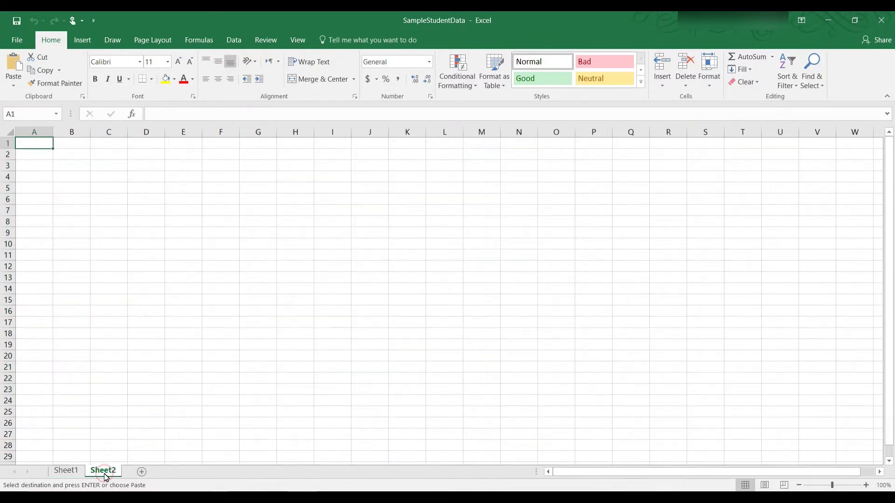
click(45, 145)
key(ctrl+v)
drag(53, 132, 108, 135)
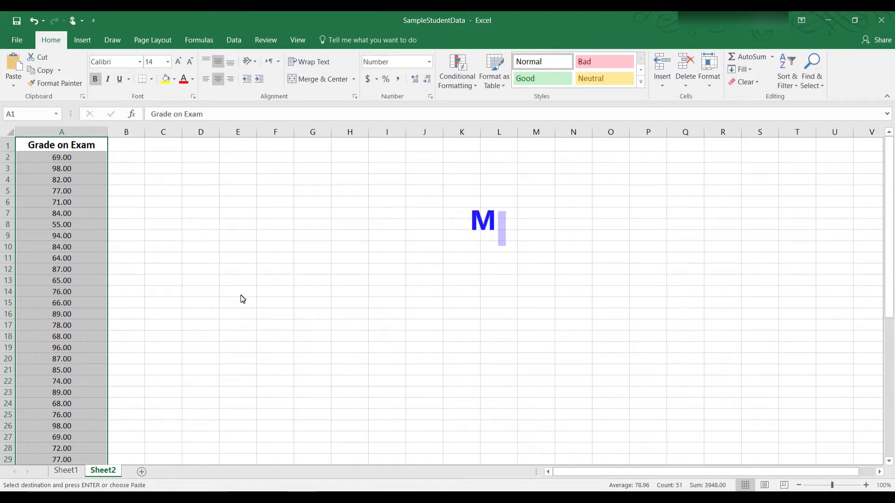
click(165, 159)
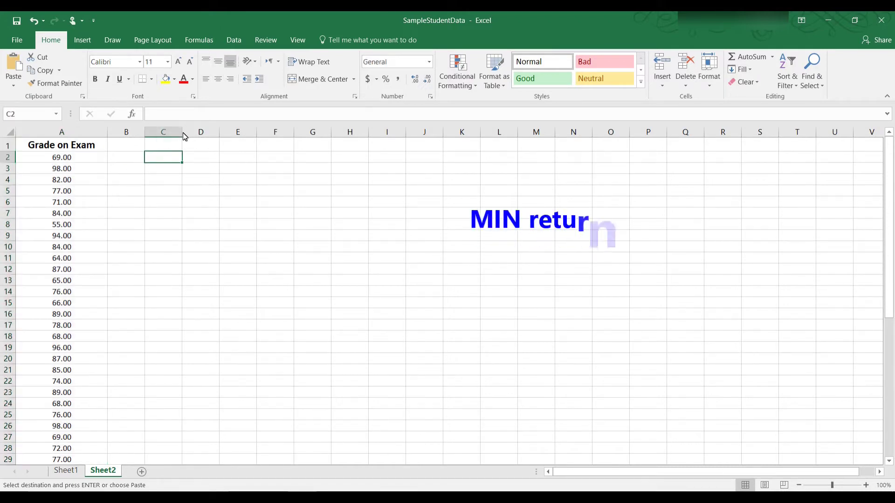
Widen column C and label C2:C4 Lowest Grade, Highest Grade and Range
drag(182, 132, 216, 133)
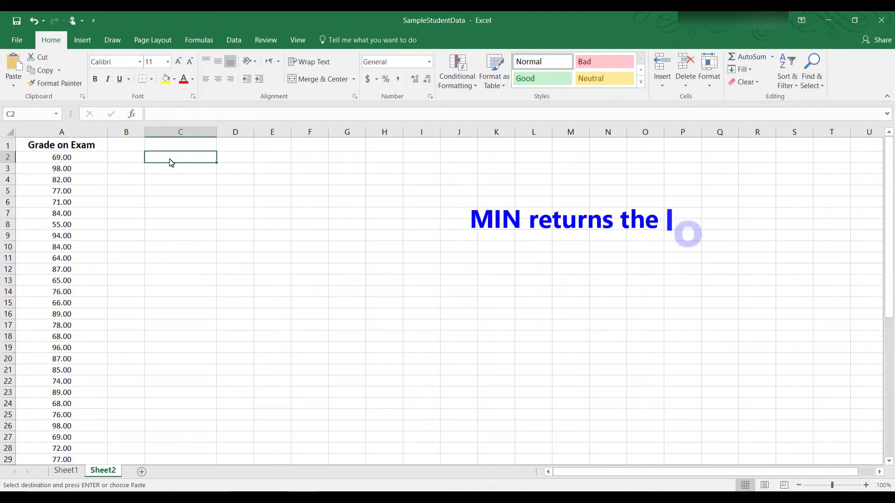
text(Lowest Grade)
key(Return)
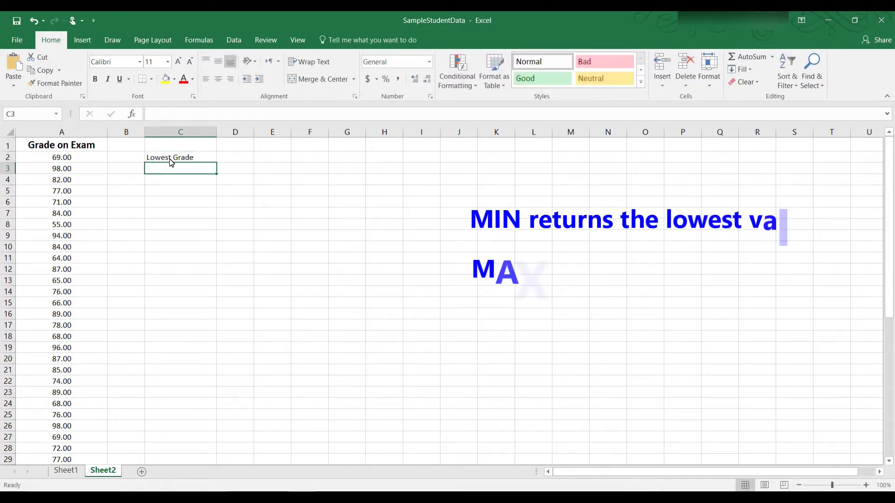
text(Highest Grade)
key(Return)
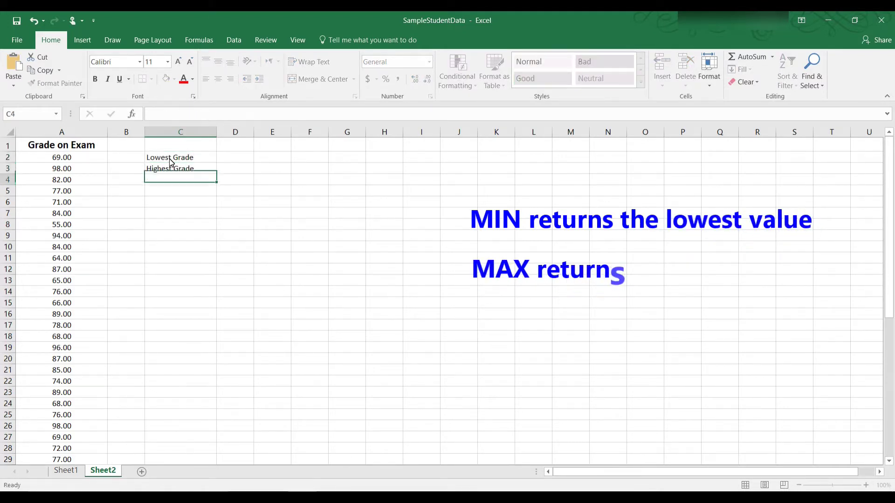
text(Range)
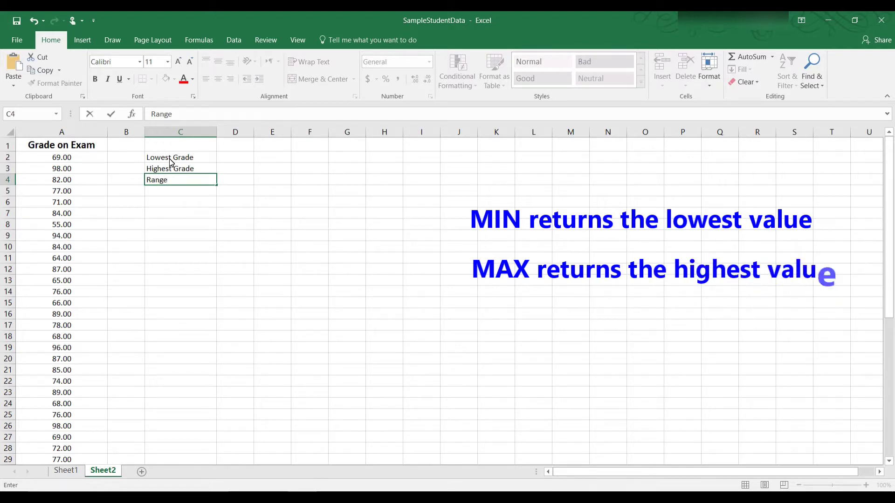
Enter =MIN(A2:A51) in D2 to show the lowest grade, 55.00
click(228, 159)
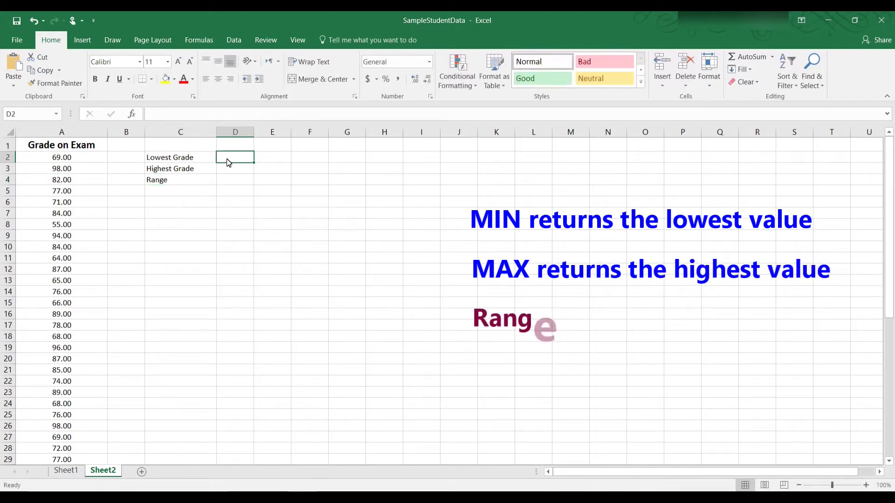
text(=)
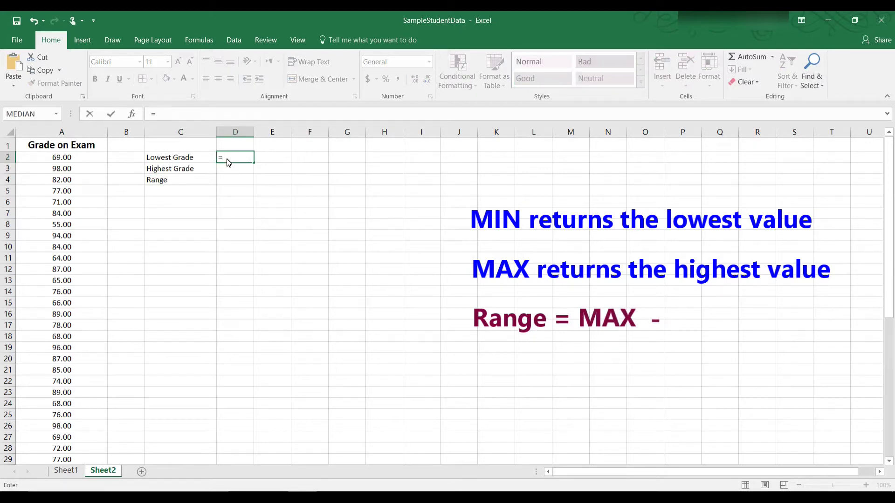
text(MIN()
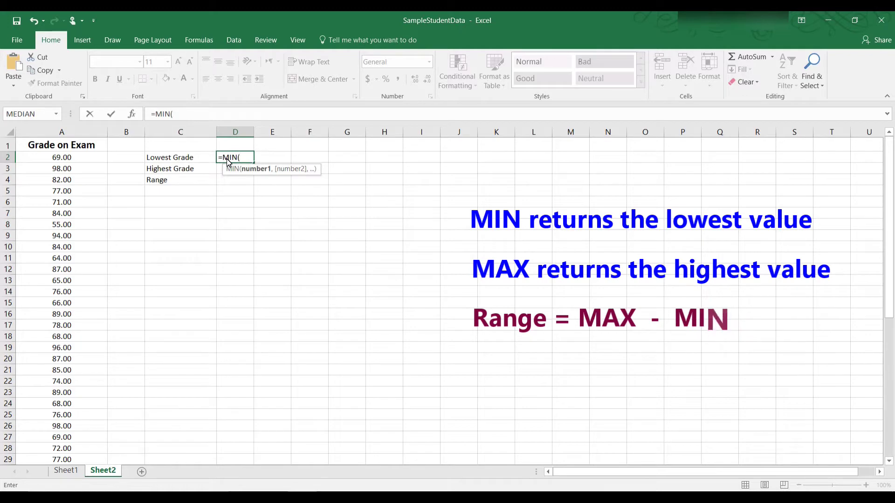
drag(80, 161, 79, 447)
text())
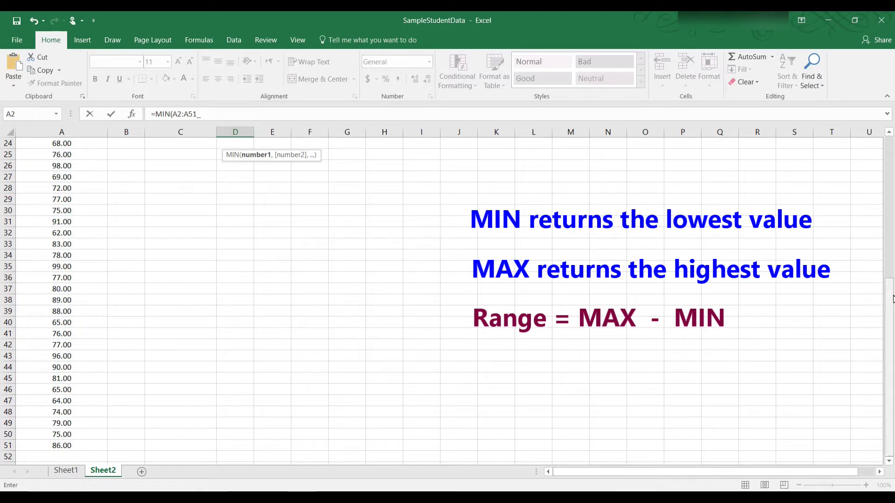
scroll(832, 156, up, 8)
click(207, 116)
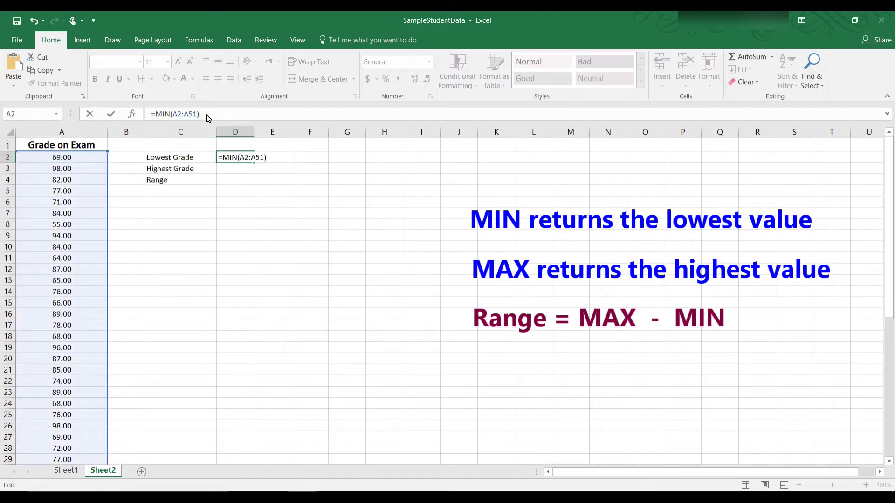
key(Return)
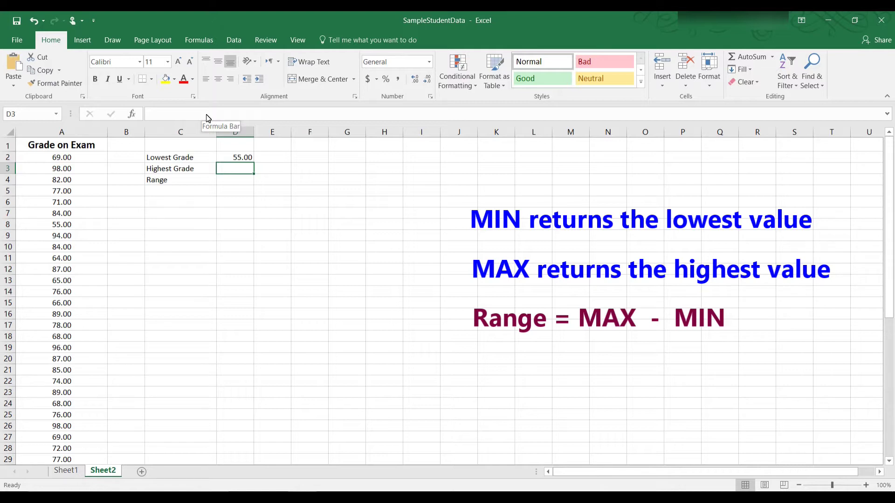
text(=)
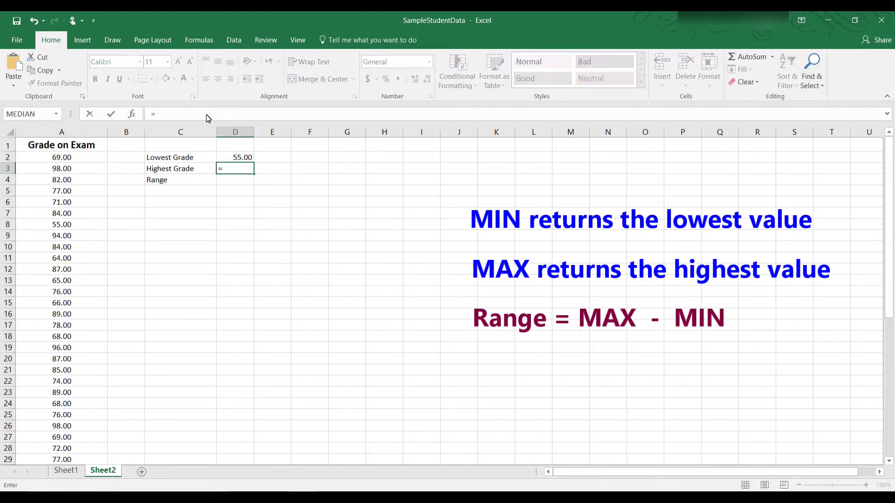
text(M)
Enter =MAX(A2:A51) in D3 to show the highest grade, 99.00
click(241, 172)
text(A)
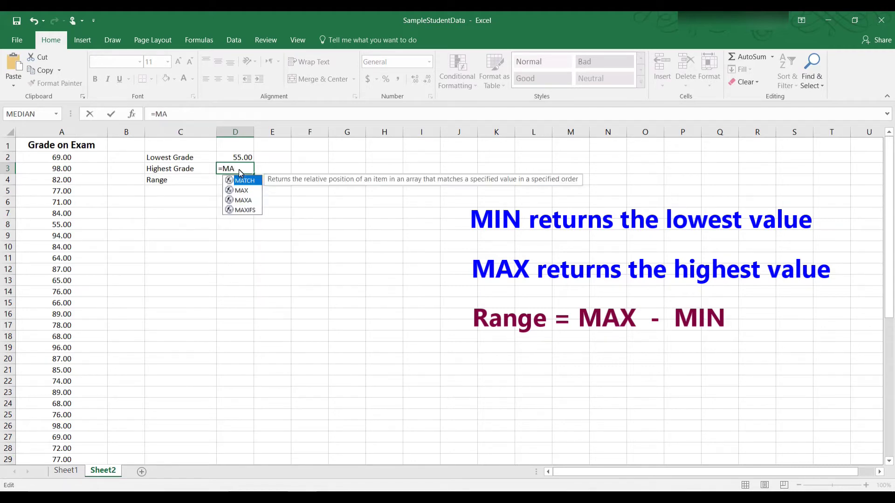
text(X)
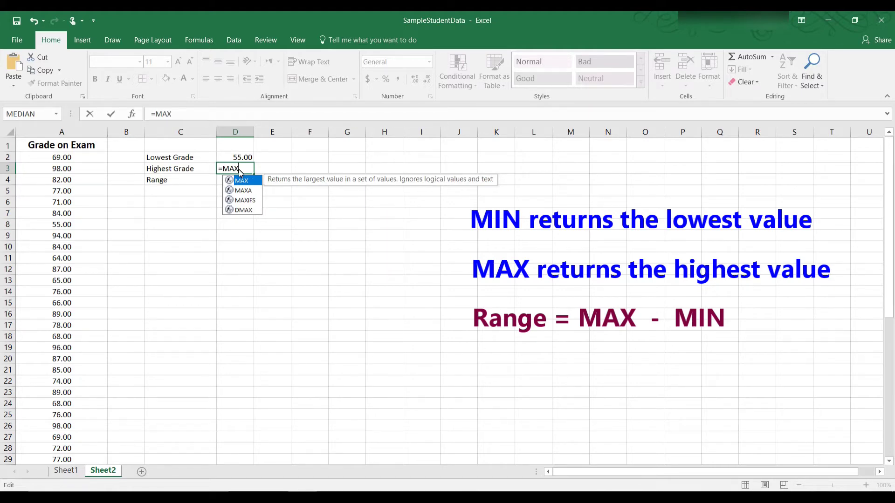
text(()
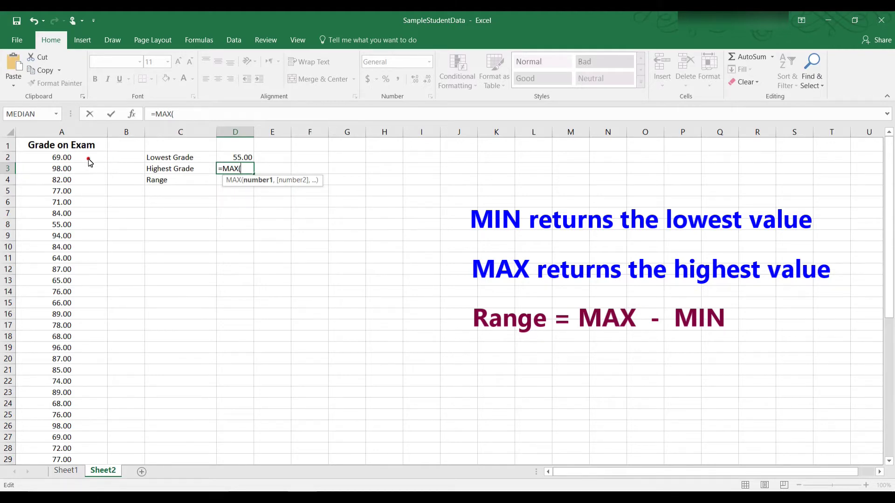
drag(87, 158, 65, 451)
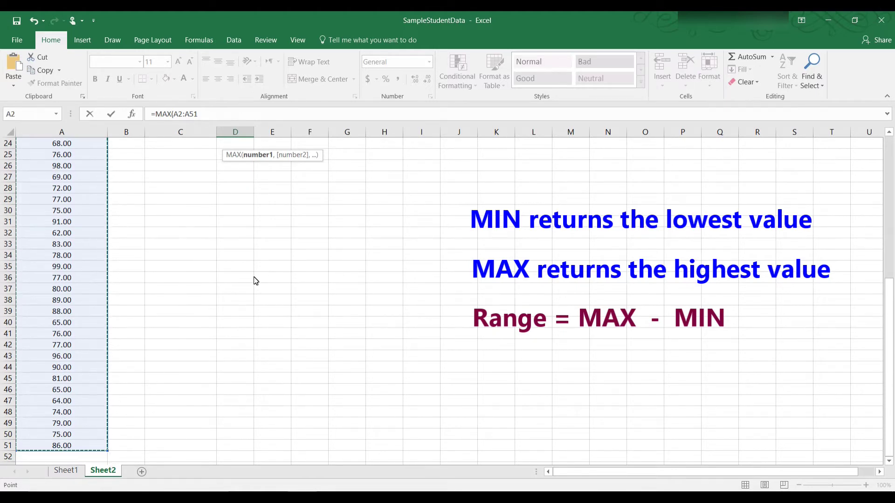
click(233, 115)
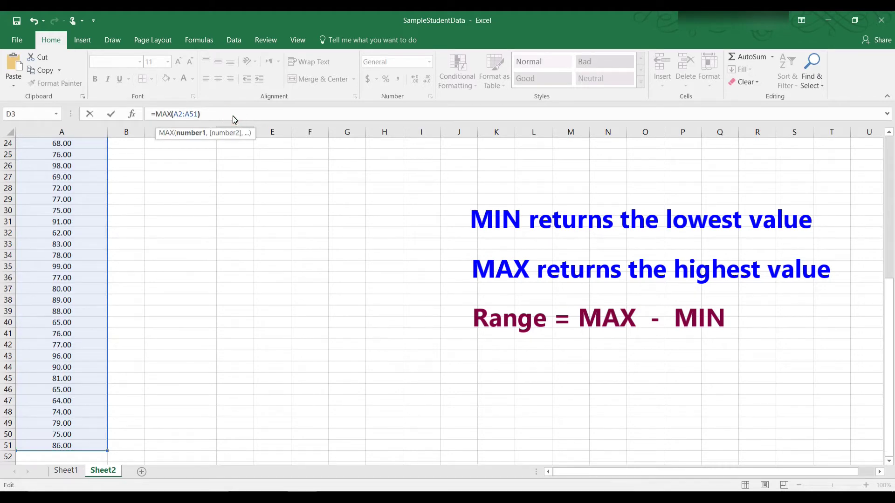
key(Return)
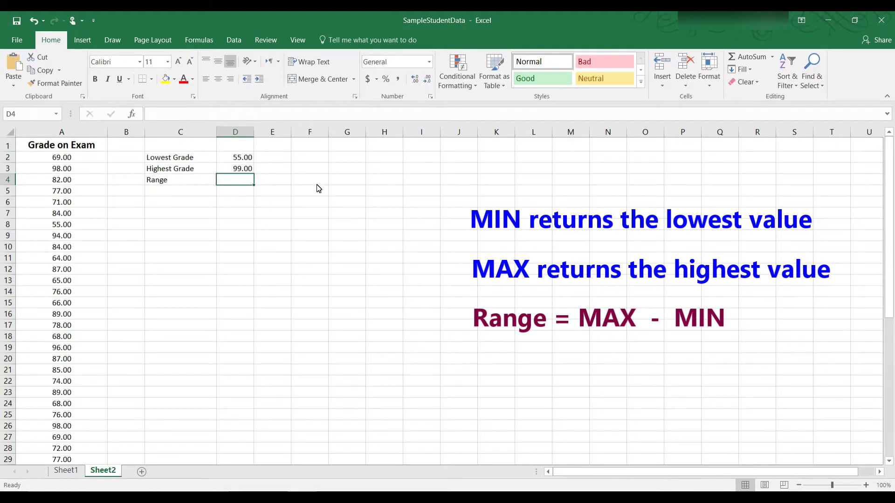
click(237, 183)
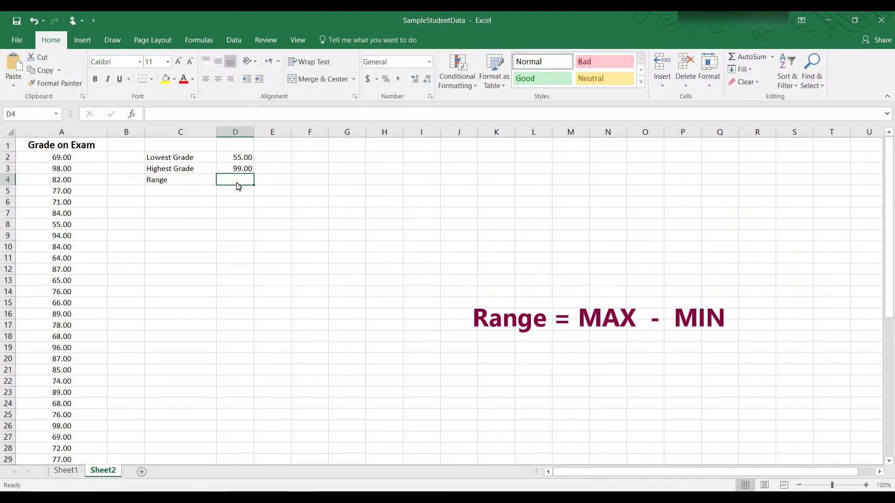
Enter =D3-D2 in D4 so the range reads 44.00
text(=)
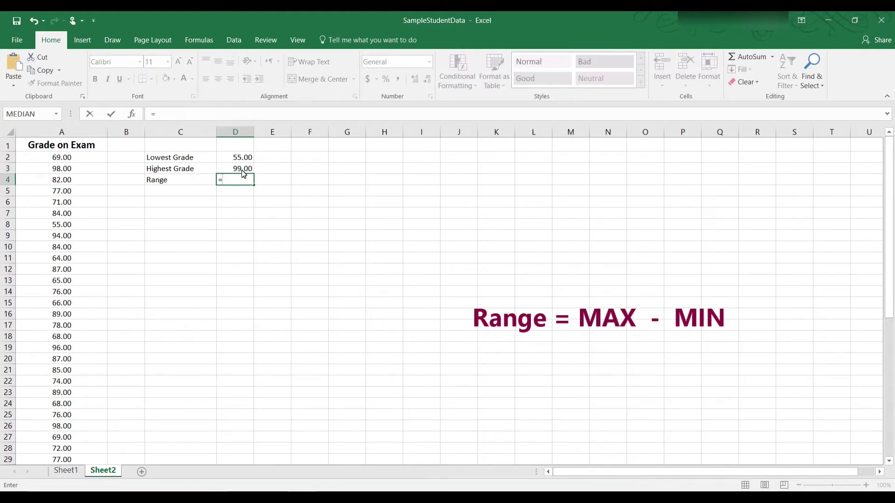
click(244, 170)
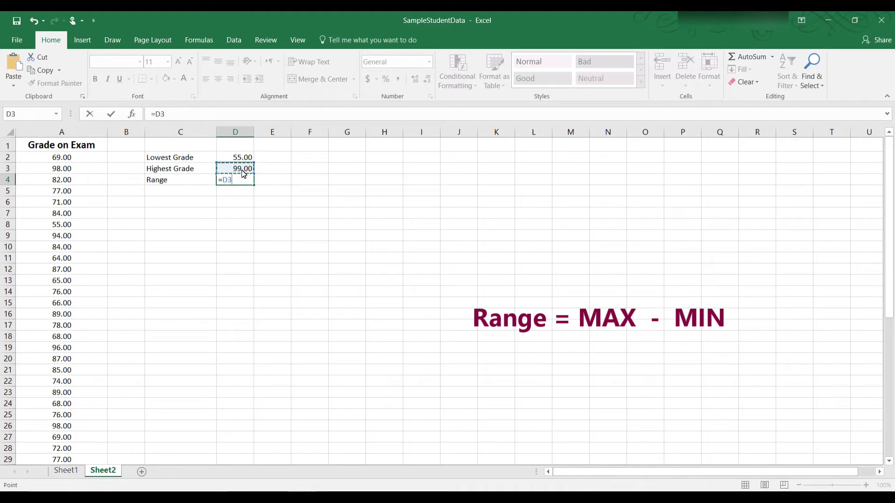
text(-)
click(245, 159)
key(Return)
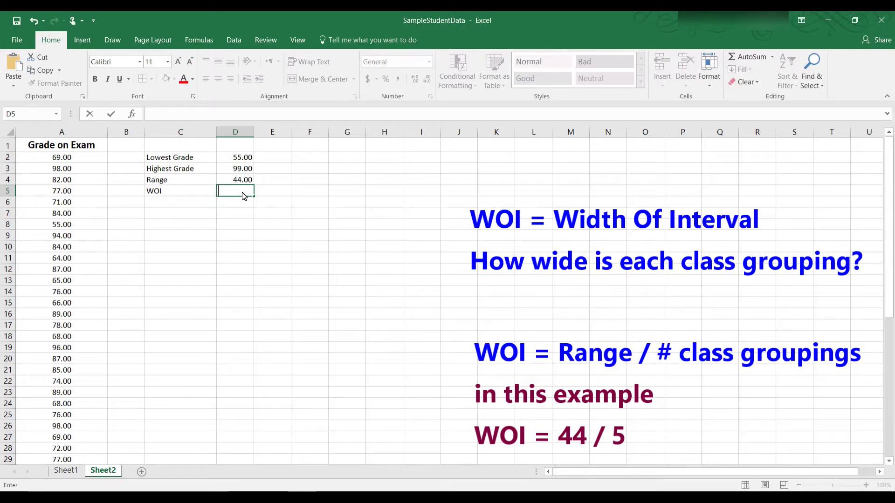
Enter =D4/5 in D5 to get the interval width 8.8
text(=)
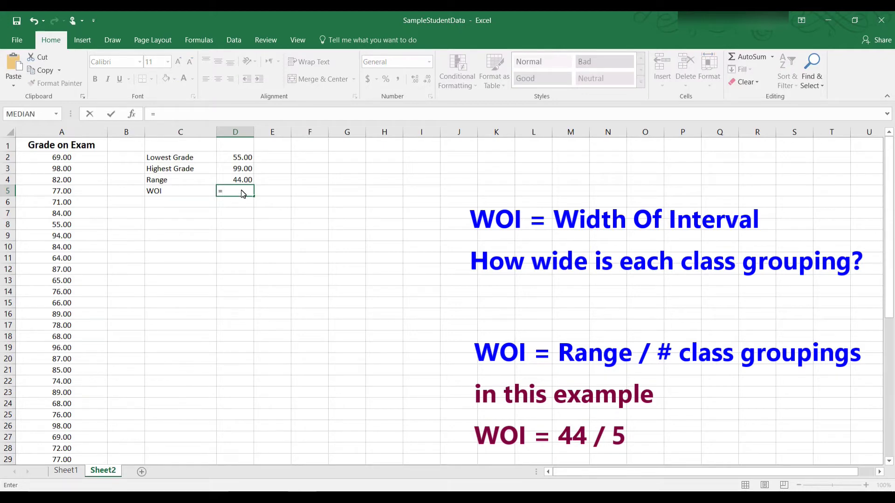
click(242, 183)
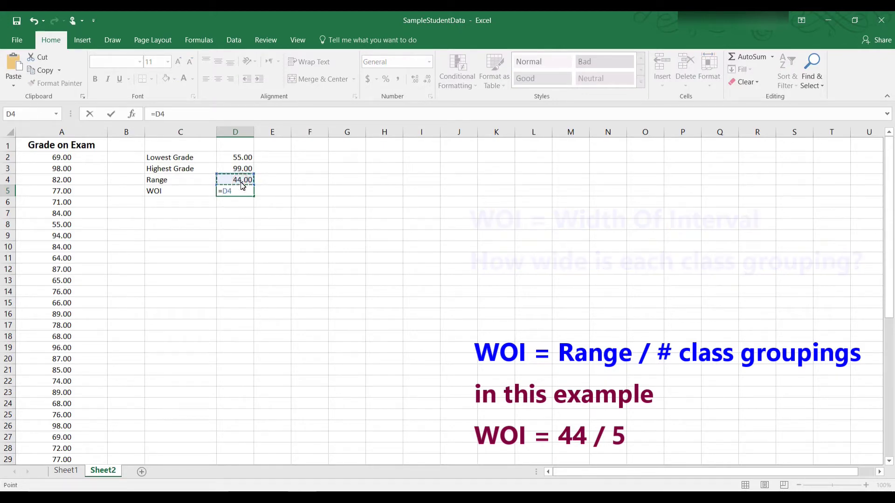
text(/)
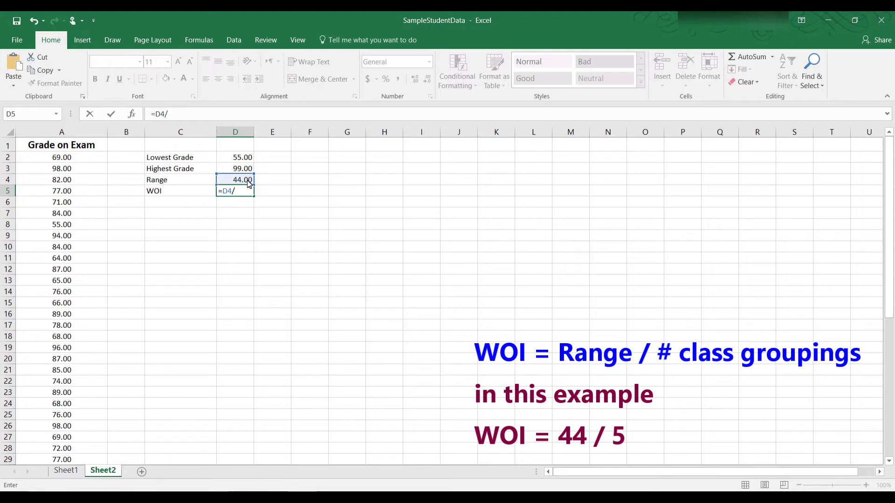
text(5)
key(Return)
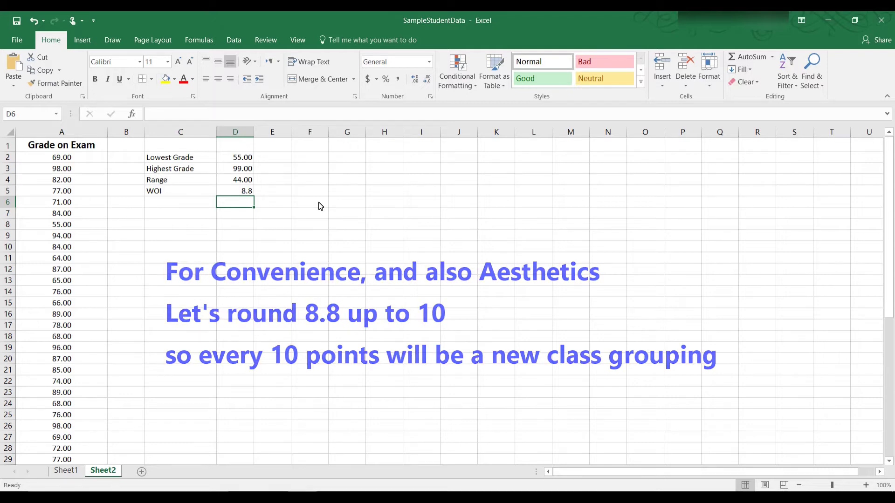
Type 'Use WOI = 10' in C6, then start the 'Class Limits' heading in G3
click(189, 205)
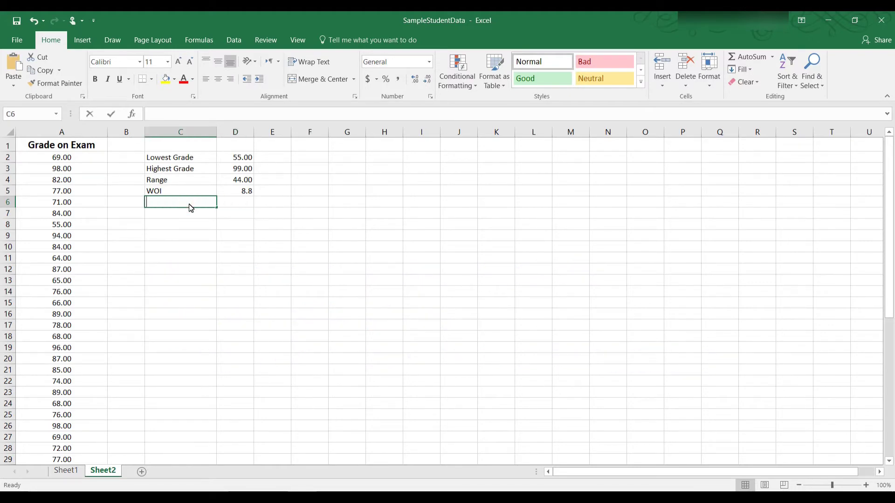
text(Use WO)
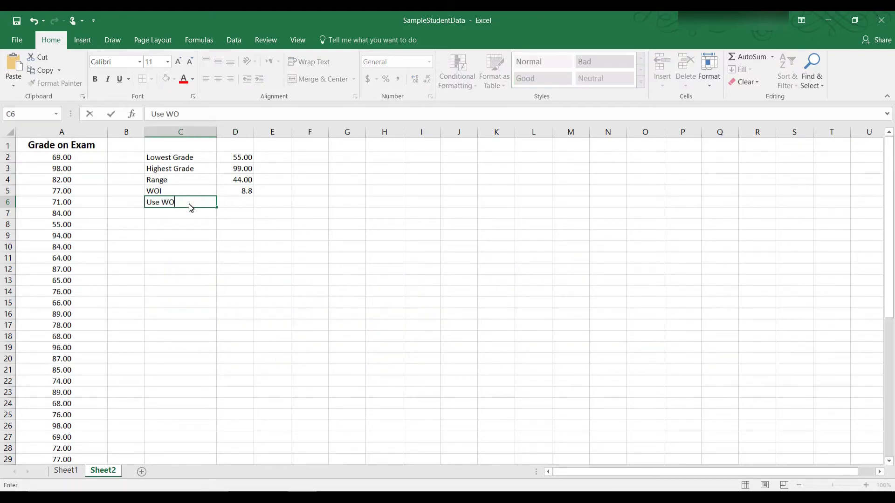
text(I = 10)
click(345, 171)
text(Class Limits)
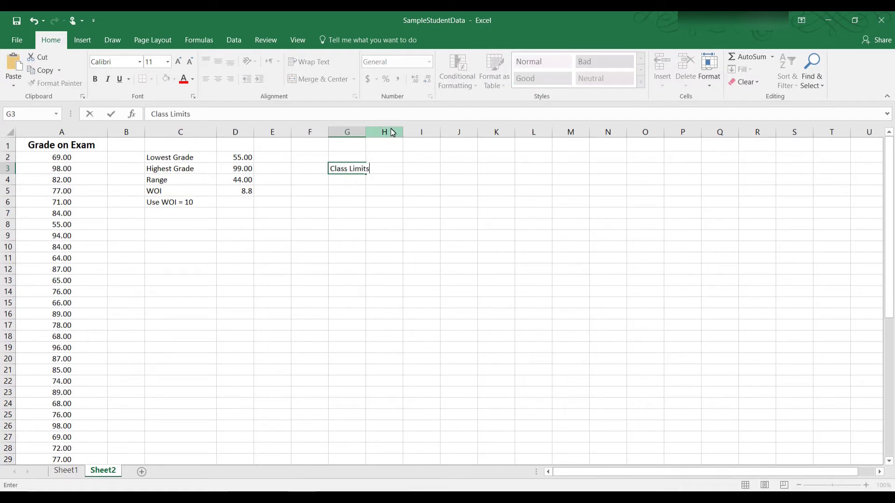
Widen column G and enter the first classes 51-60 and 61-70 in G4:G5
click(361, 134)
click(353, 183)
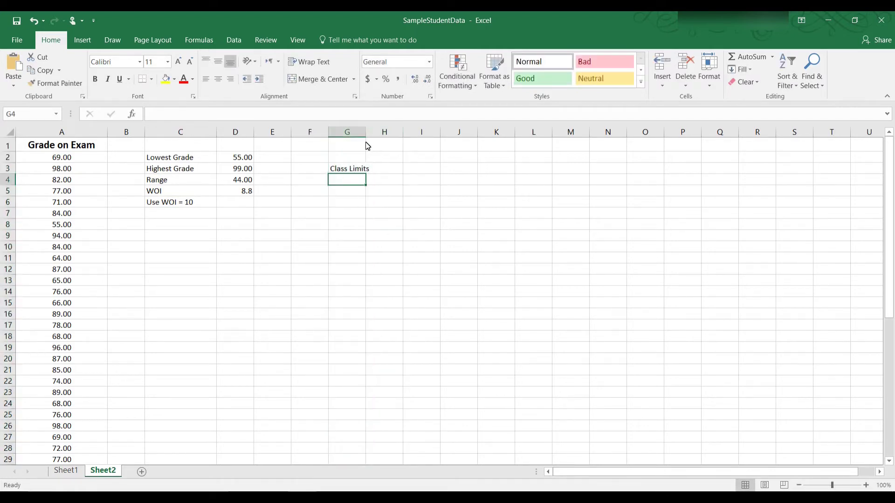
drag(366, 132, 371, 133)
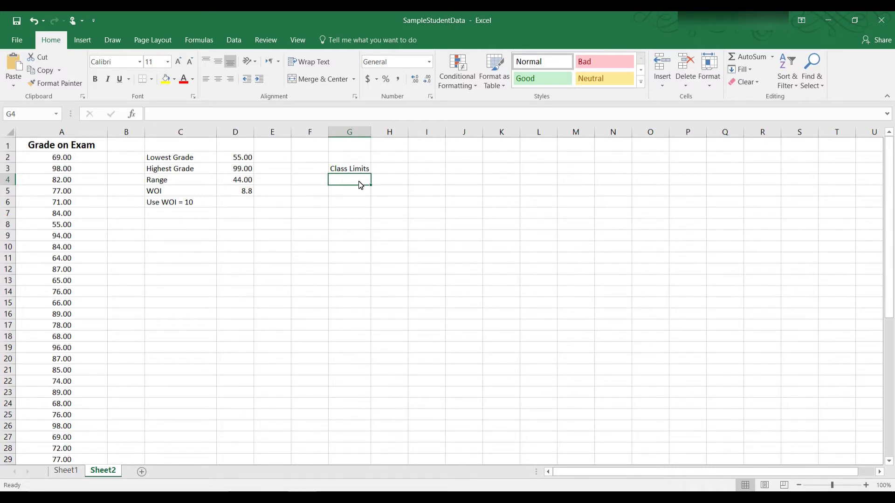
text(51)
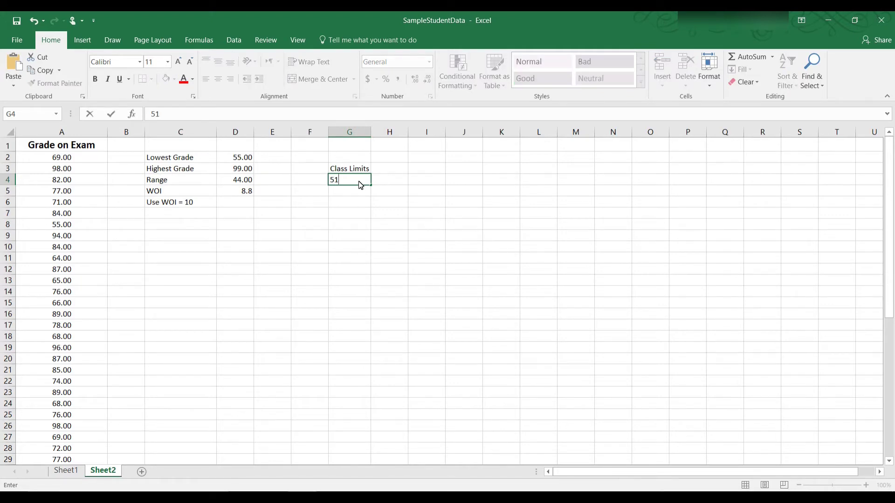
text(-60)
key(Return)
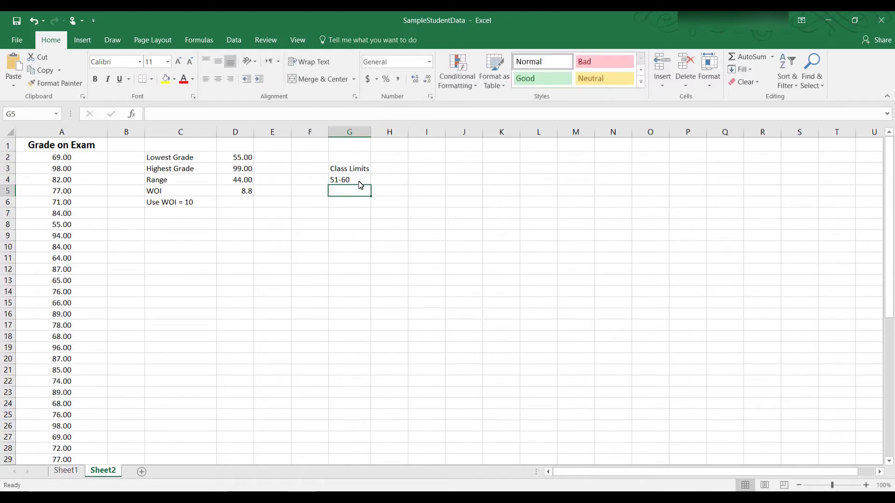
text(6)
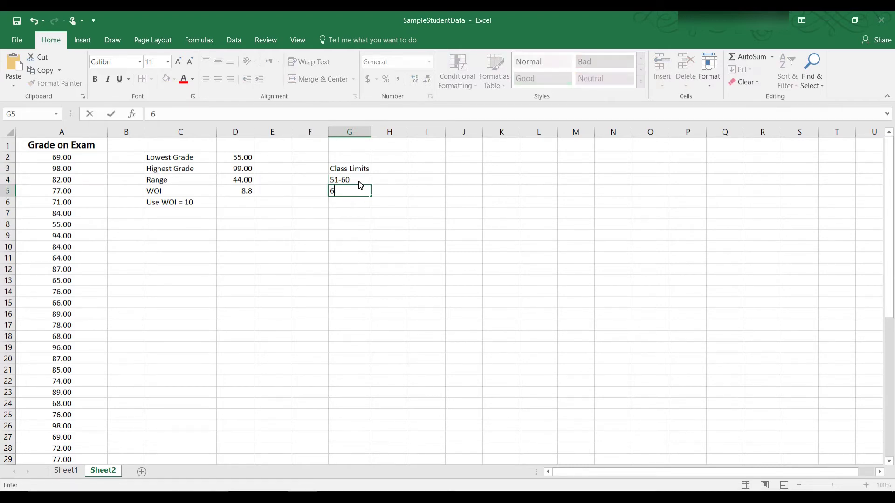
text(1-70)
key(Return)
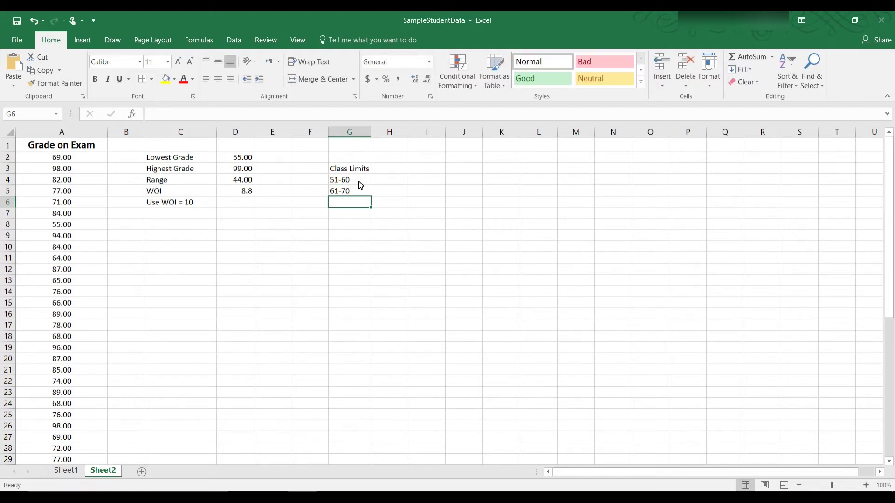
Enter the remaining classes 71-80, 81-90 and 91-100 in G6:G8
text(71)
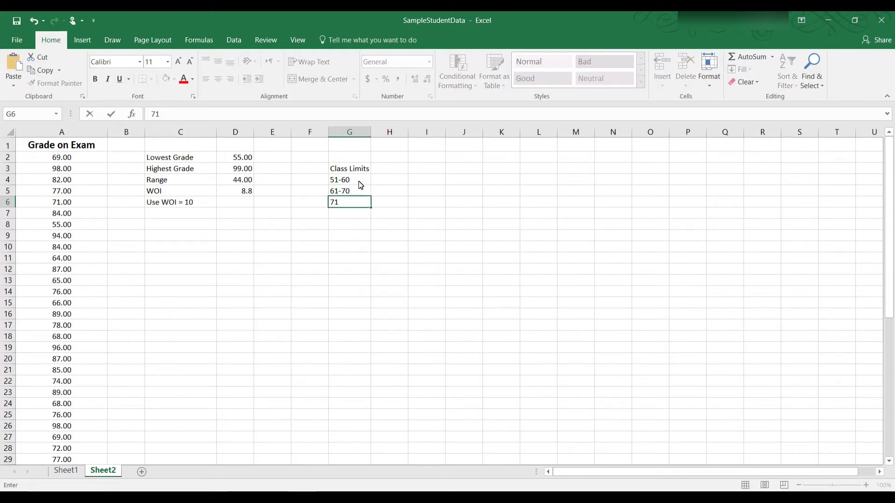
text(-80)
key(Return)
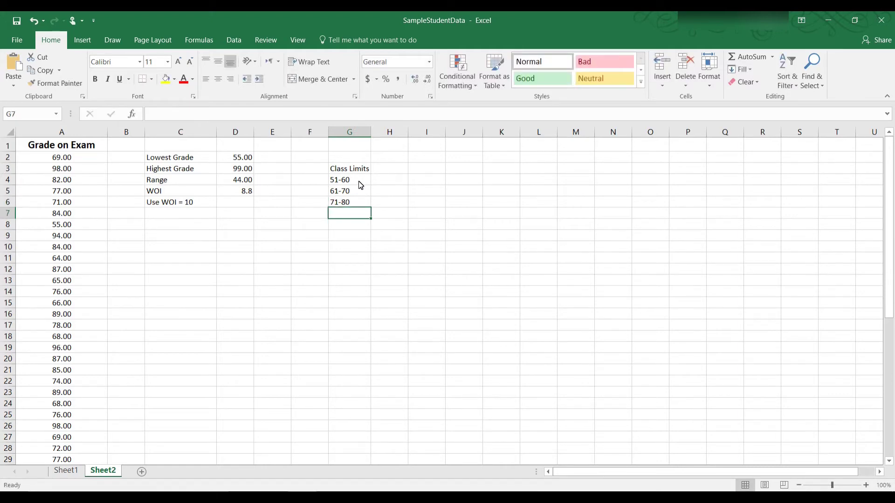
text(81)
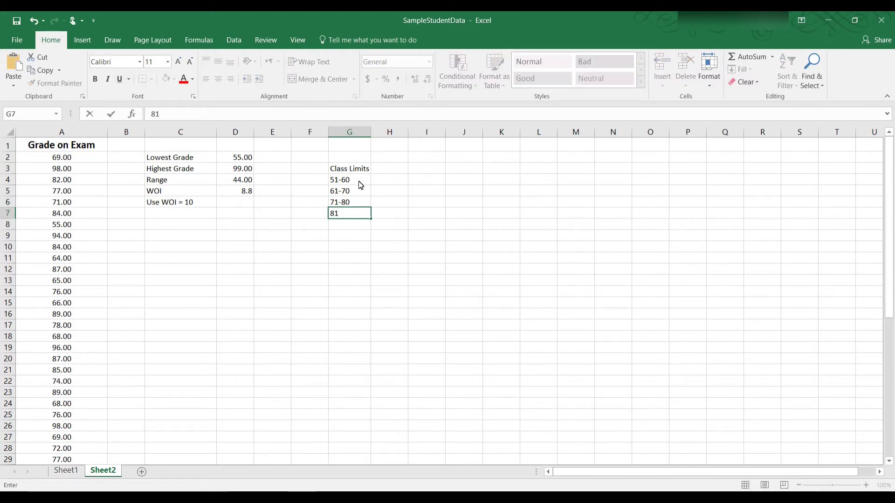
text(-90)
key(Return)
text(91)
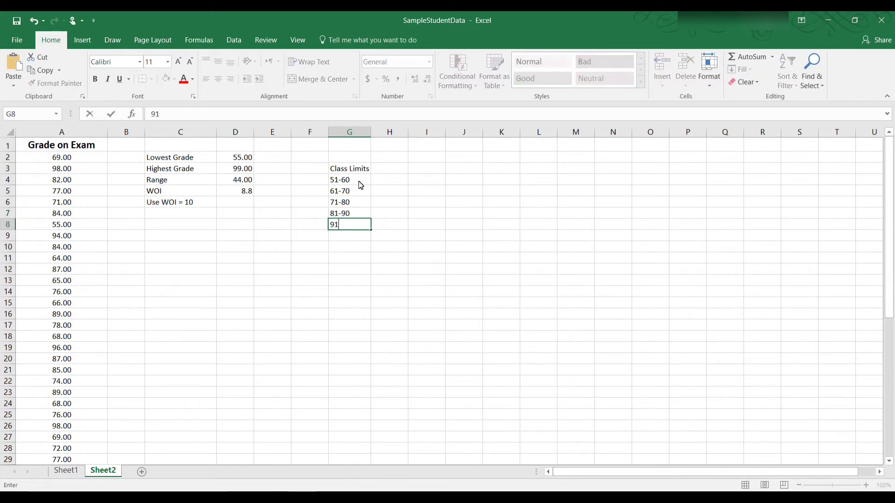
text(-100)
key(Return)
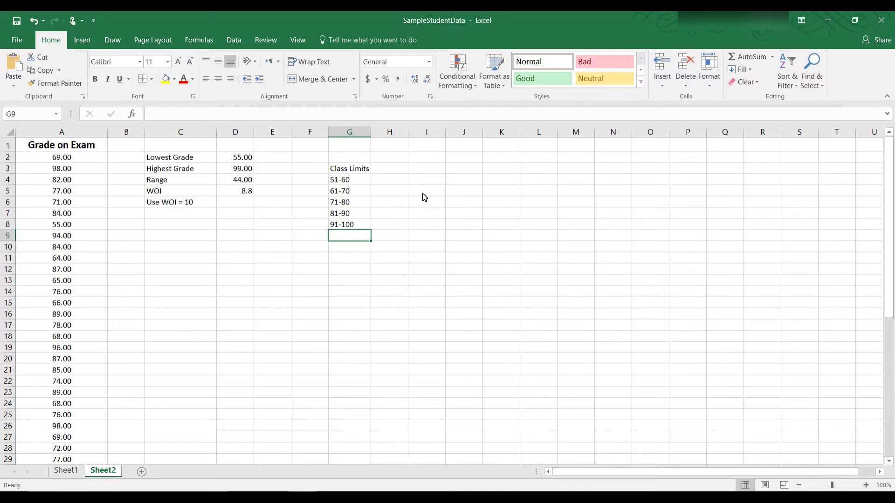
click(396, 173)
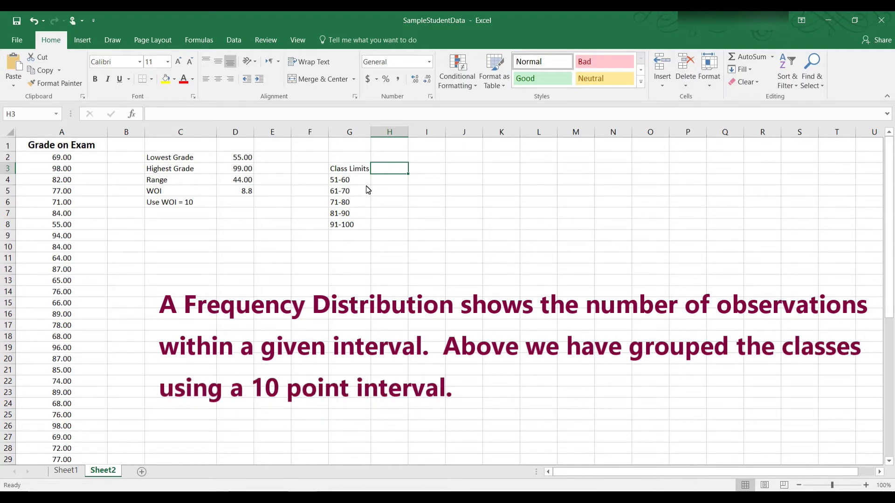
Walk through H4:H6 beside the classes, then type the heading 'Frequency' in H3
click(388, 184)
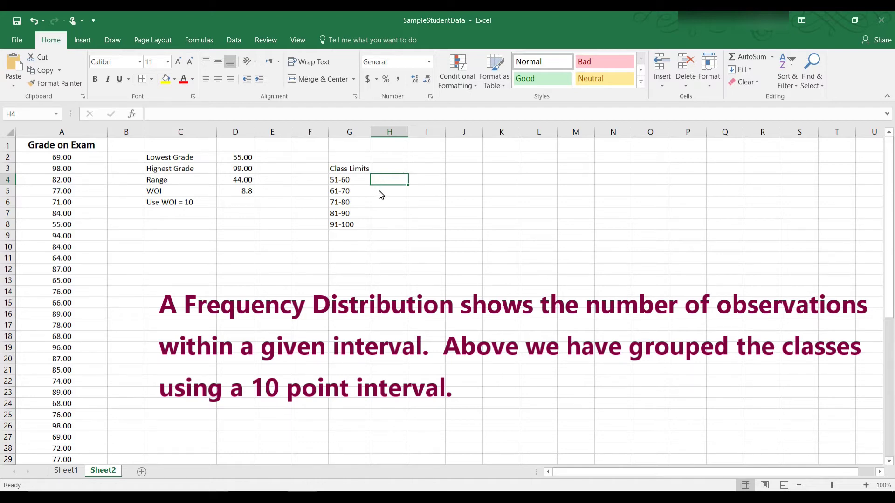
click(381, 194)
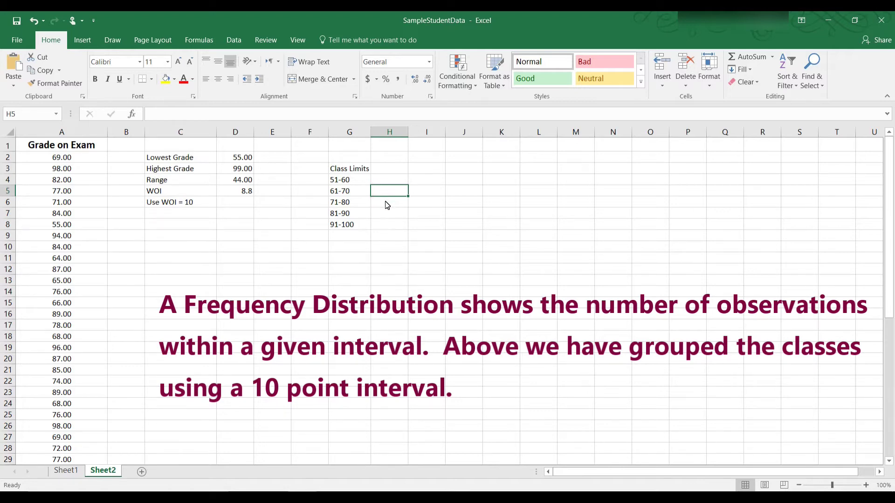
click(387, 206)
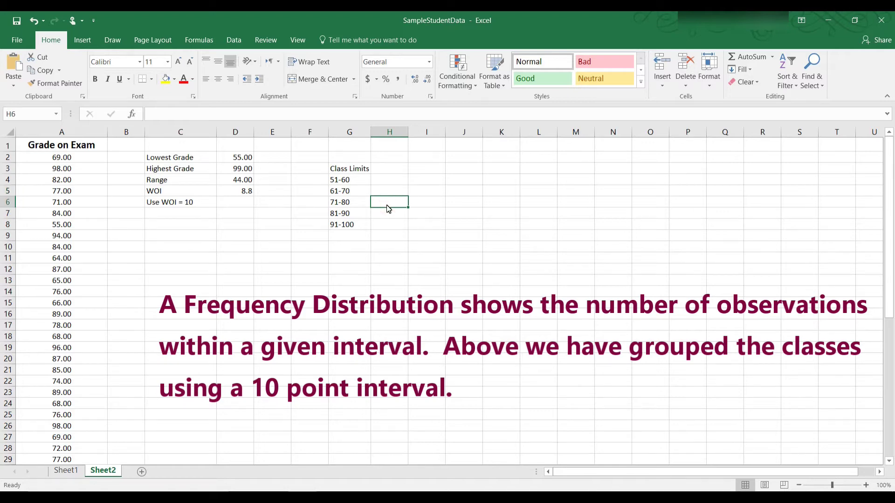
click(389, 170)
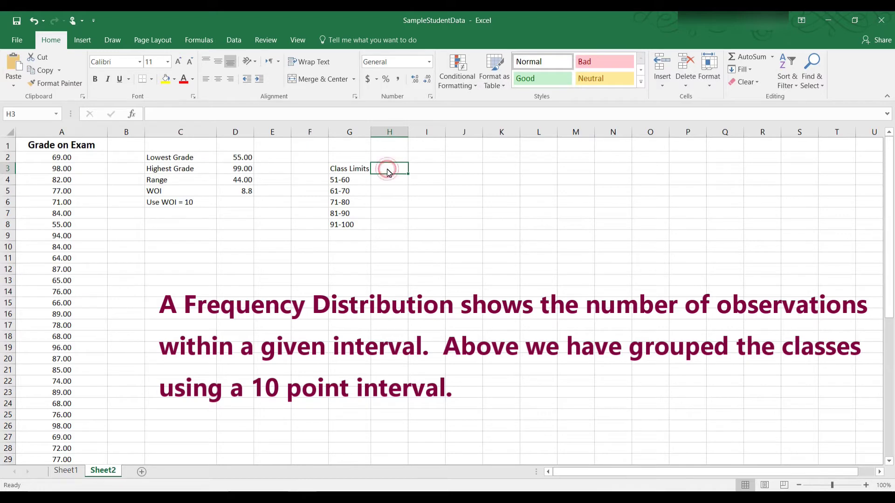
text(Fr)
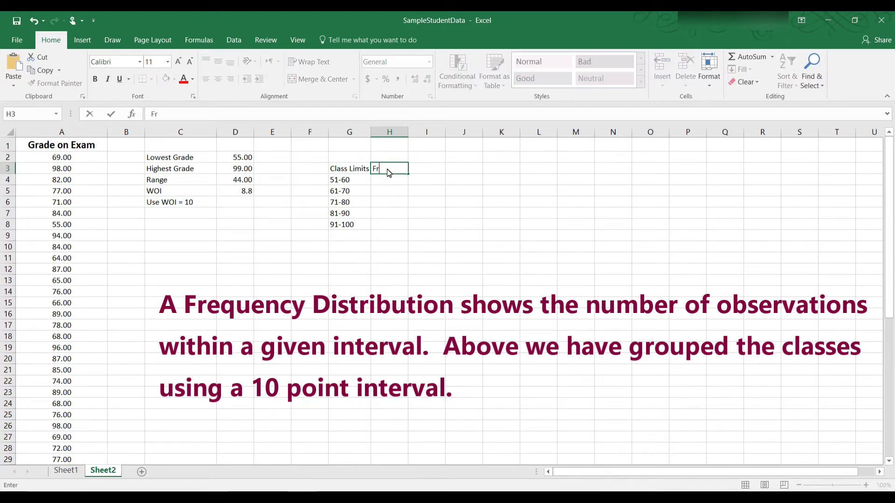
text(equency)
Add the 'Bin' header in K3 and enter bins 60 and 70 below it
click(502, 170)
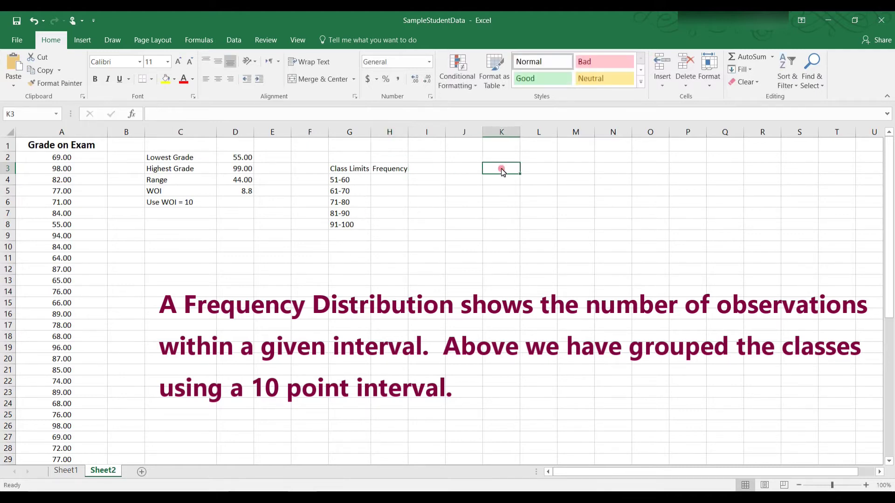
text(Bin)
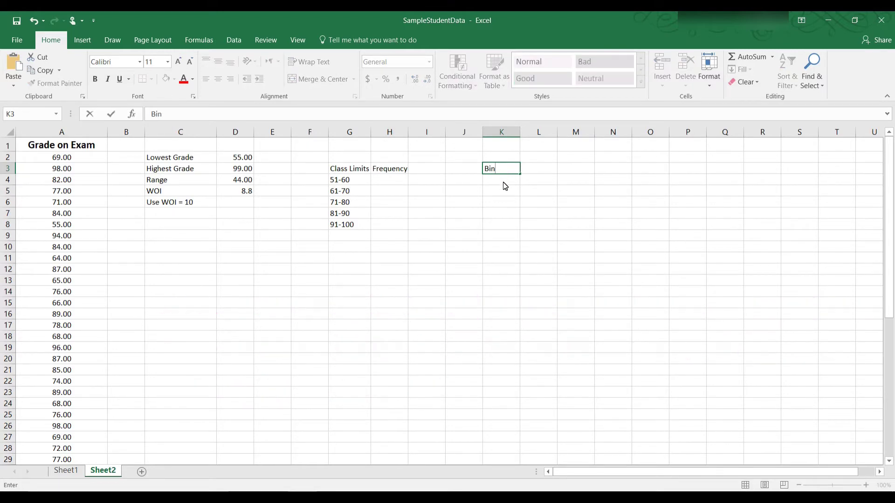
click(503, 185)
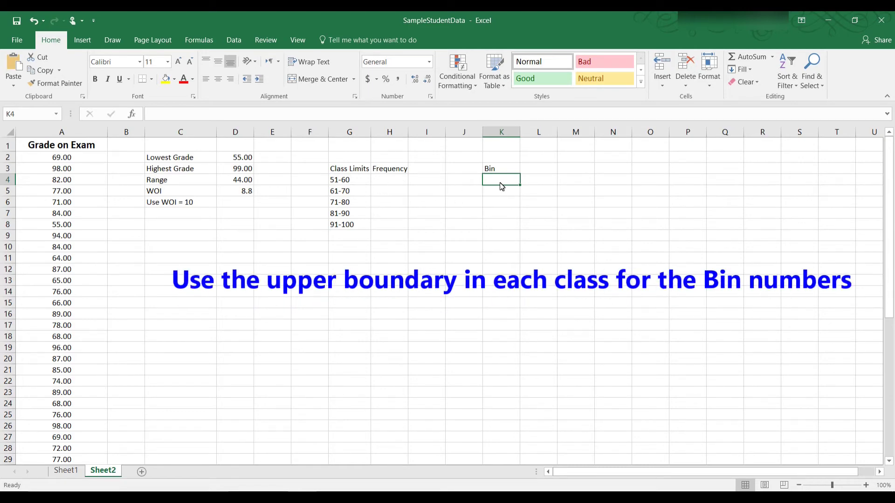
text(60)
key(Return)
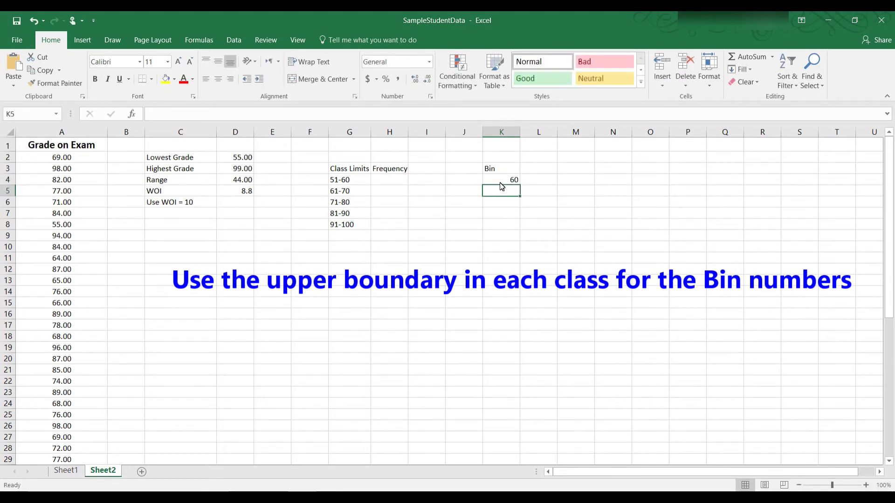
text(70)
key(Return)
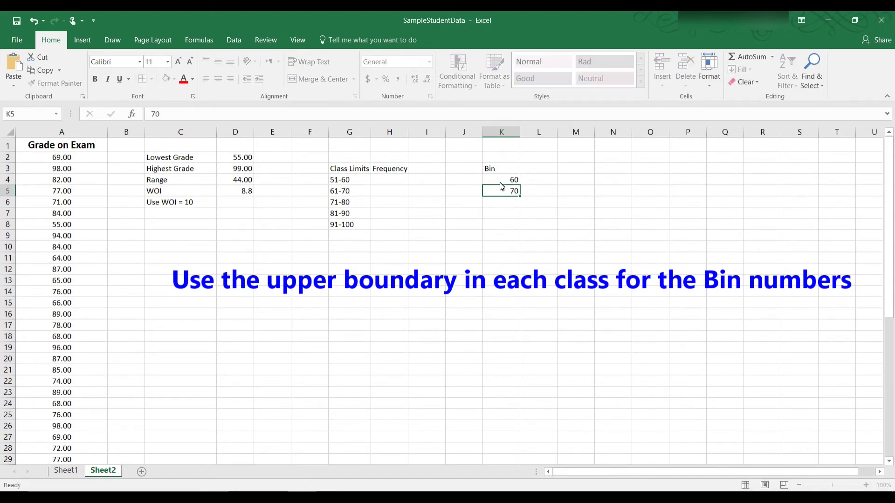
Enter the remaining bins 80, 90 and 100 in K6:K8
text(80)
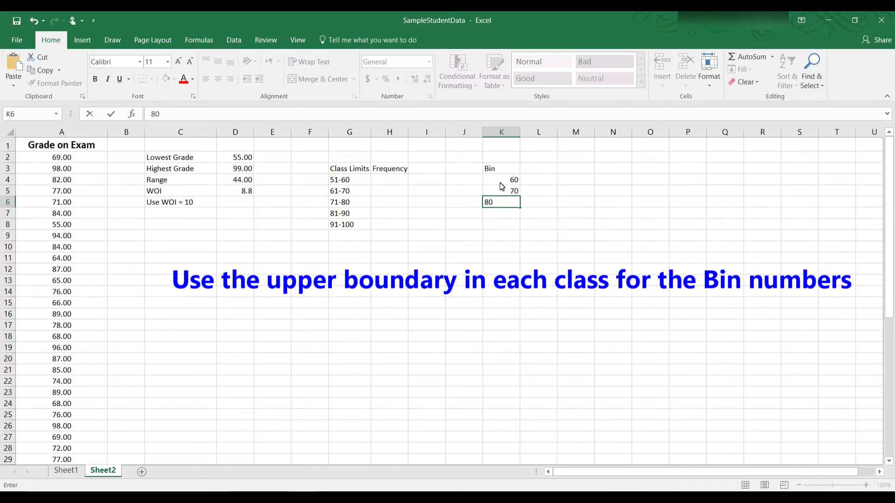
key(Return)
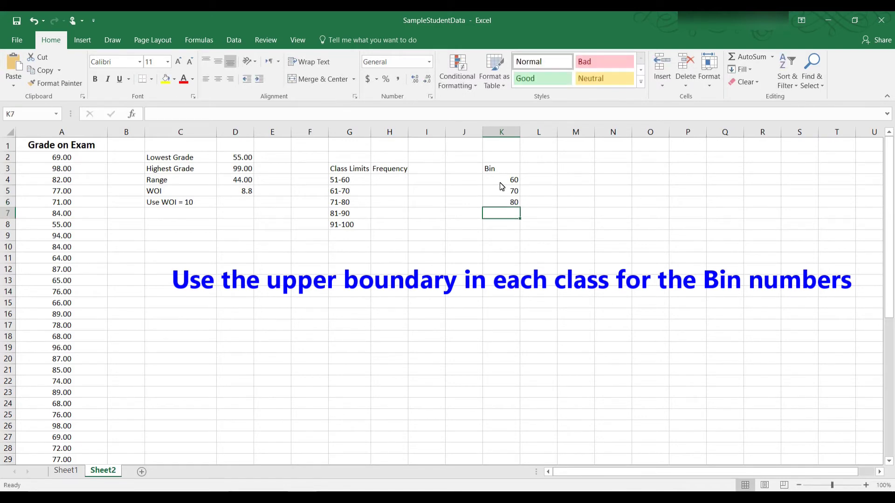
text(90)
key(Return)
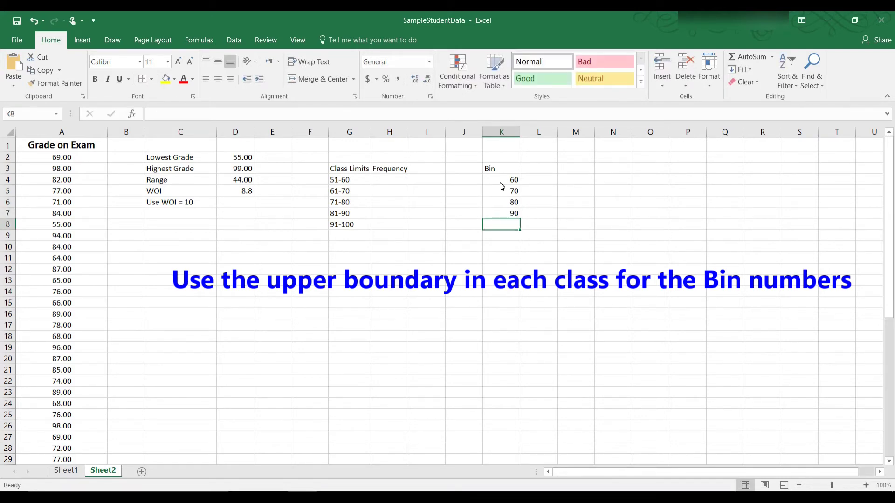
text(100)
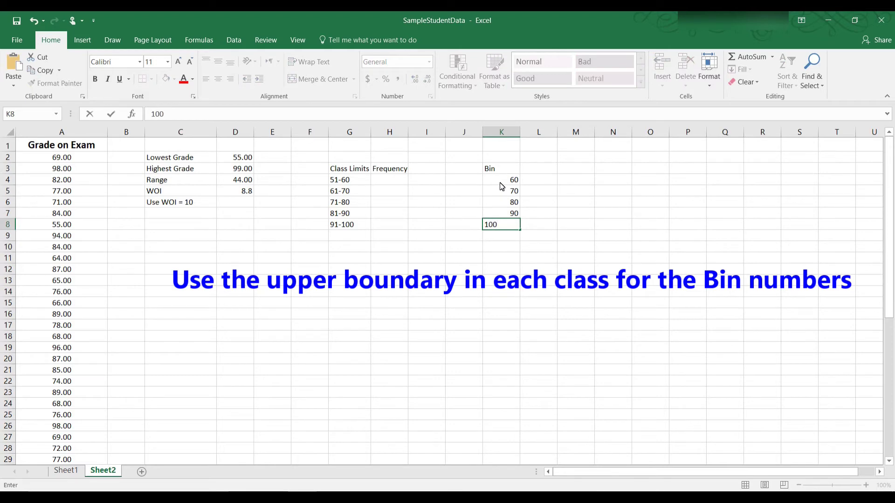
key(Return)
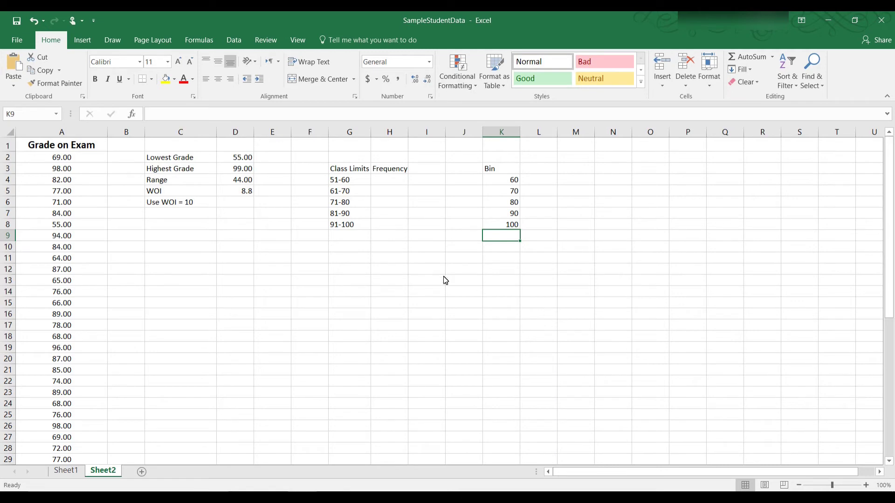
click(231, 35)
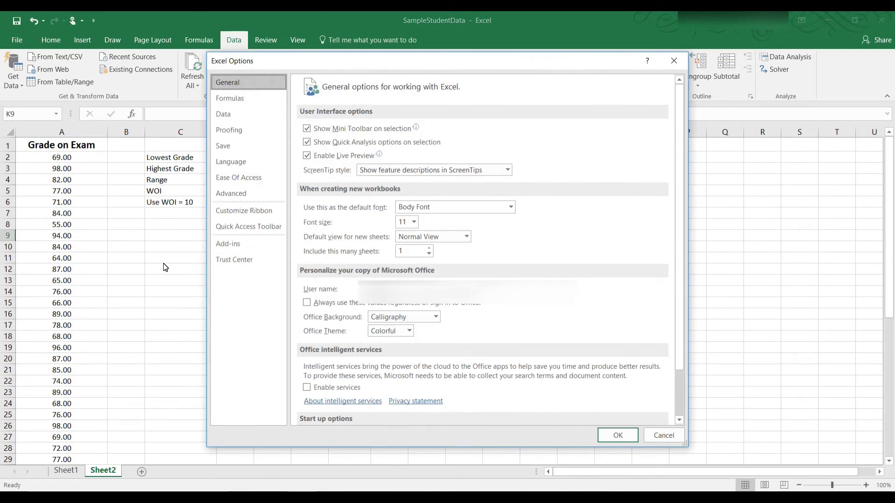
Enable the Analysis ToolPak through the Excel Add-ins manager in Options
click(237, 250)
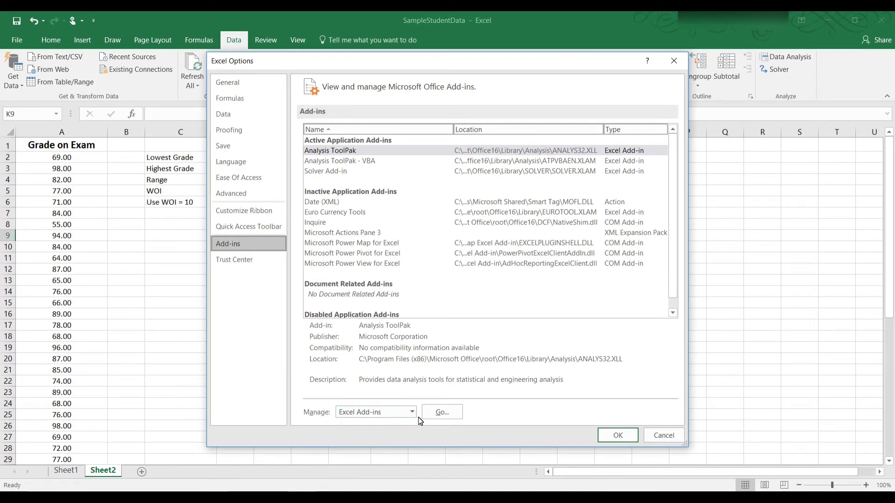
click(441, 413)
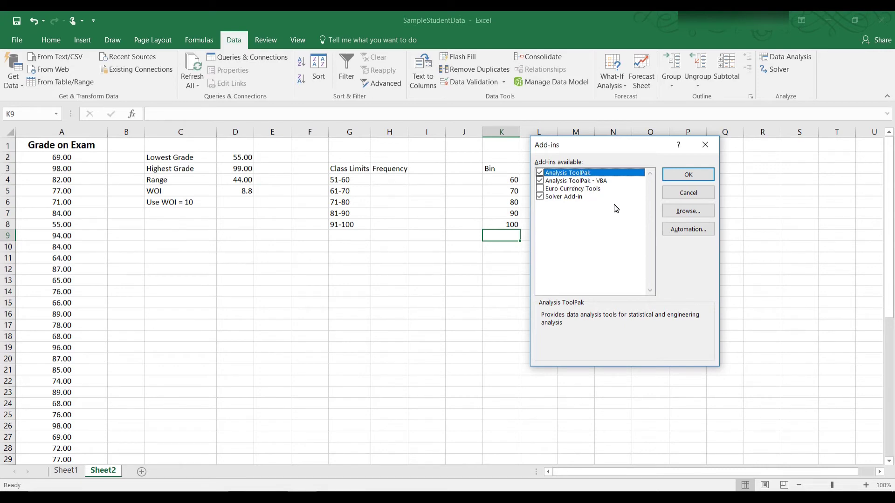
click(687, 175)
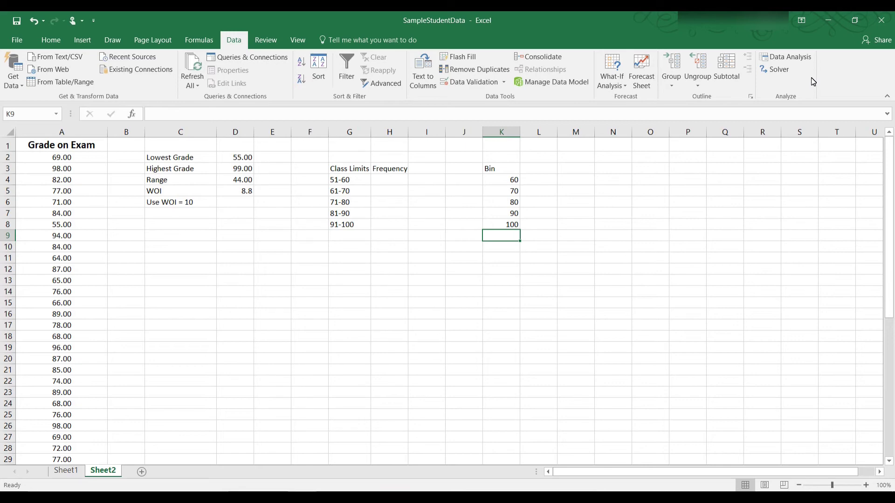
Start a Histogram analysis with input range A1:A51 and bin range K3:K8
click(798, 56)
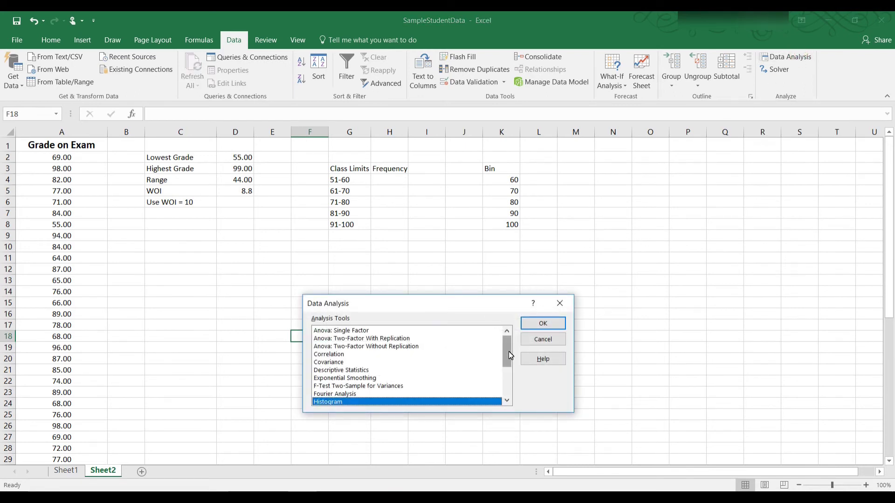
mouse_move(509, 355)
mouse_down()
mouse_move(502, 394)
mouse_move(503, 361)
mouse_up()
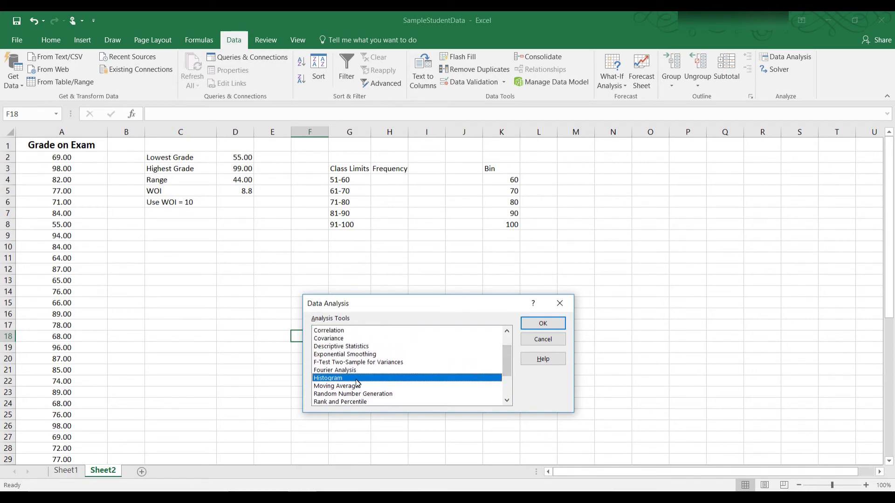
click(543, 326)
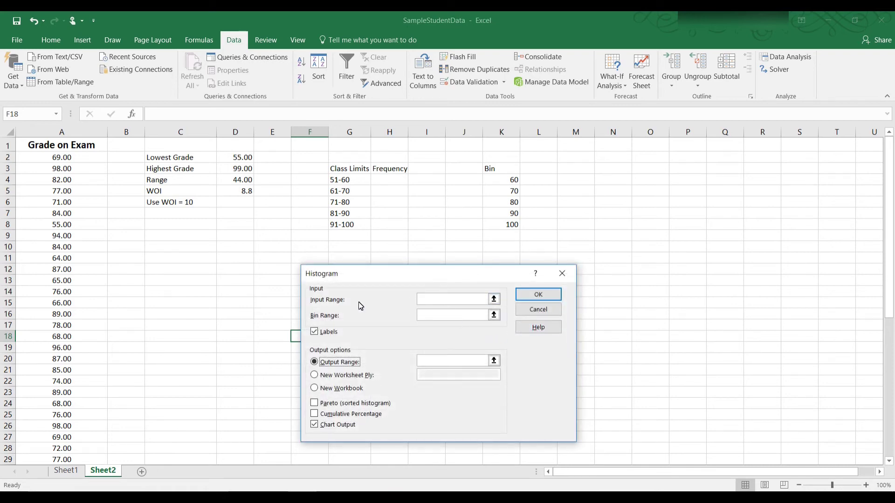
click(451, 301)
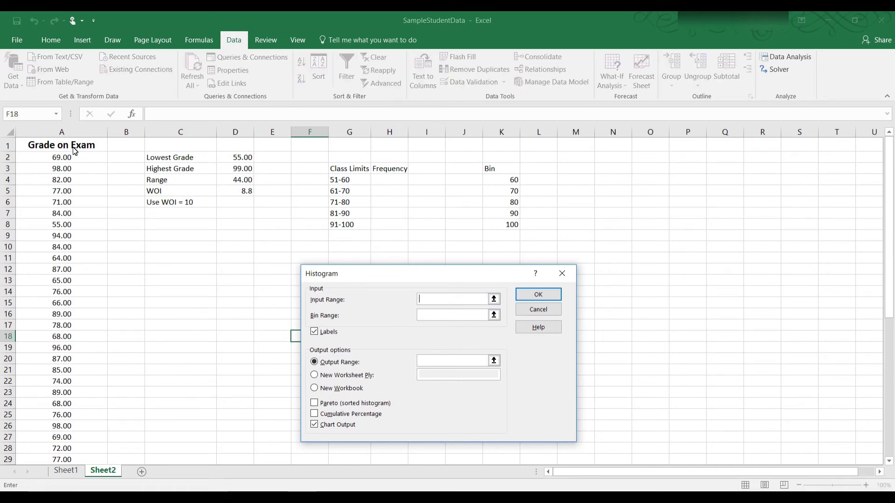
drag(74, 150, 78, 454)
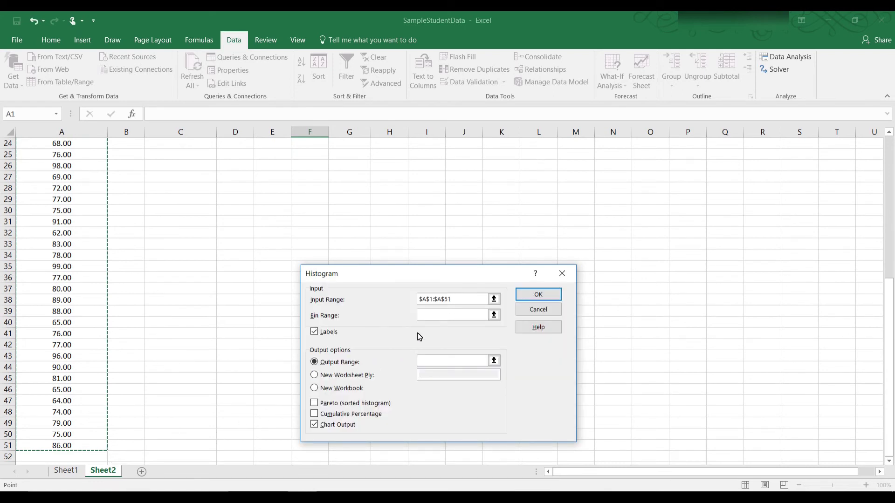
click(435, 316)
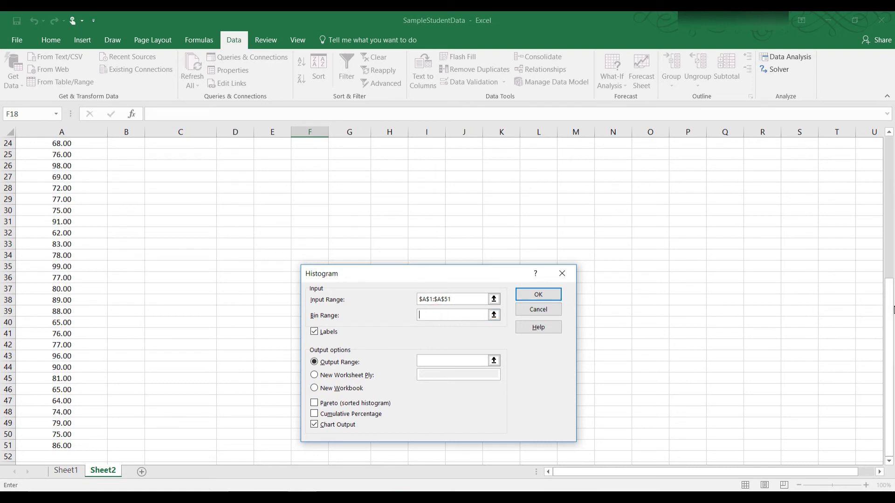
drag(891, 306, 885, 144)
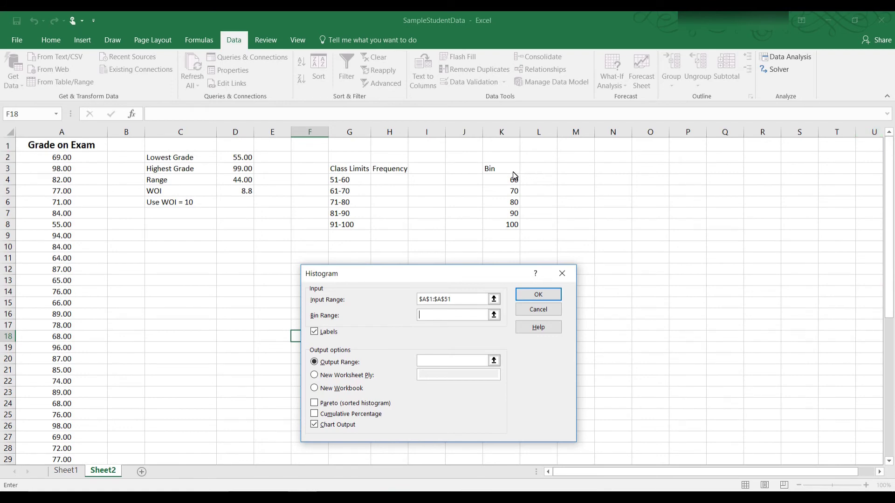
drag(513, 172, 514, 225)
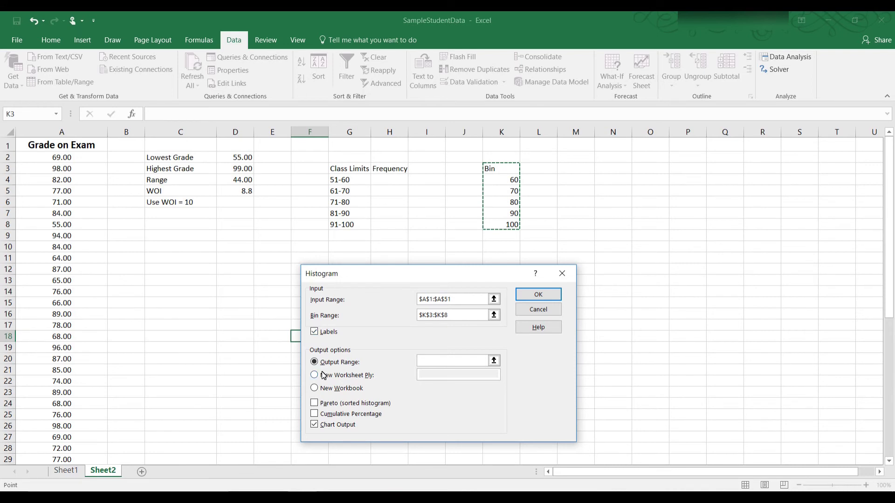
Keep Chart Output on, send output to D12, and run the histogram
click(315, 428)
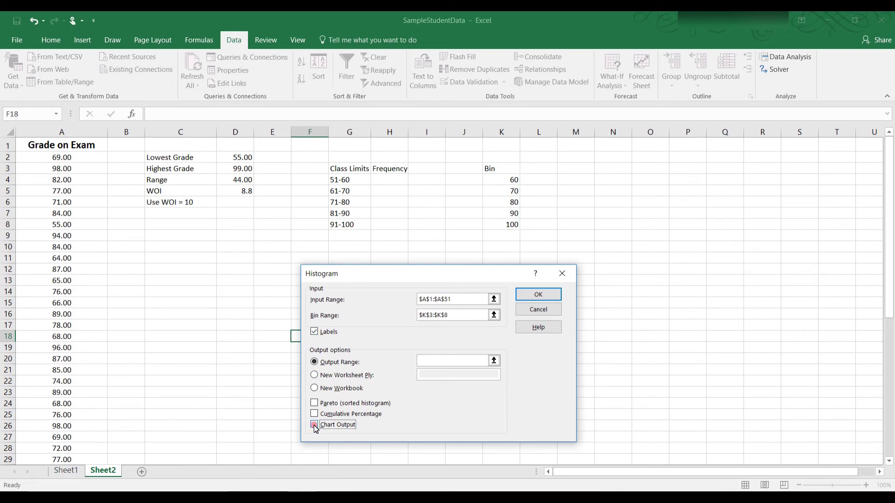
click(315, 428)
click(425, 362)
click(228, 276)
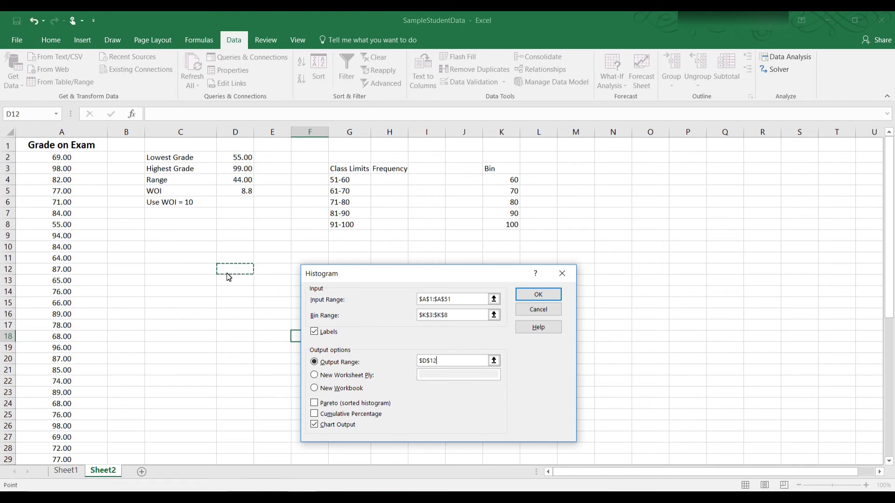
click(538, 295)
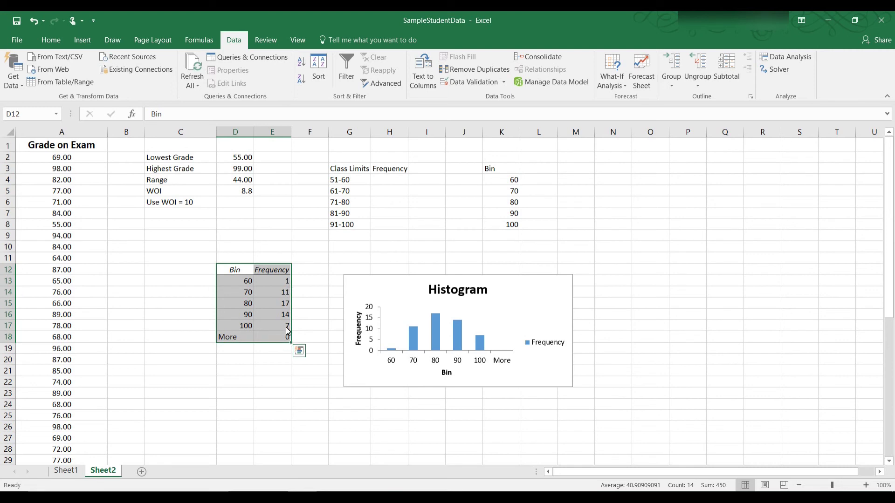
Copy the computed frequencies E13:E17 into the Frequency column H4:H8
drag(278, 281, 273, 333)
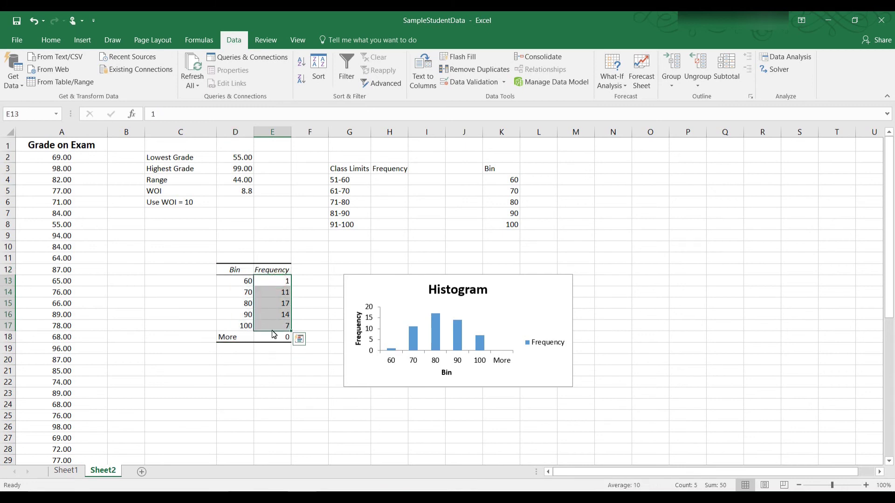
key(ctrl+c)
drag(387, 180, 389, 224)
key(ctrl+v)
click(579, 250)
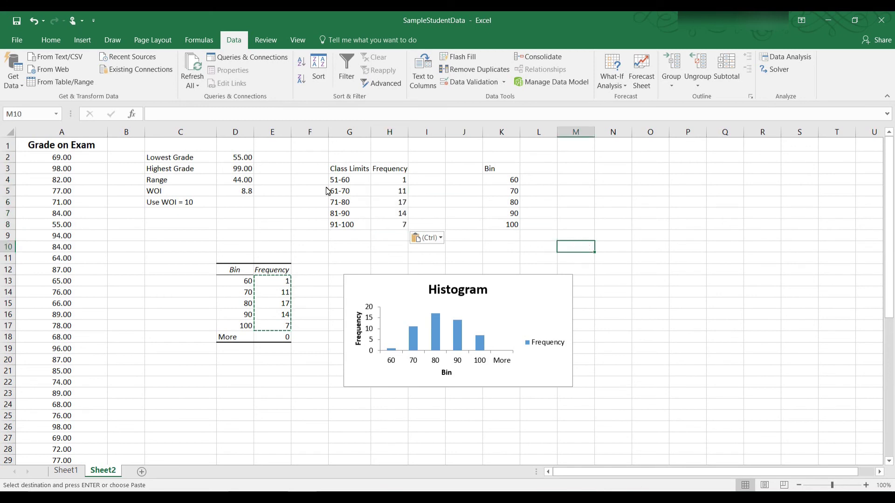
Apply Data Bars to the class limits and frequency table G3:H8 via Quick Analysis
drag(340, 169, 383, 221)
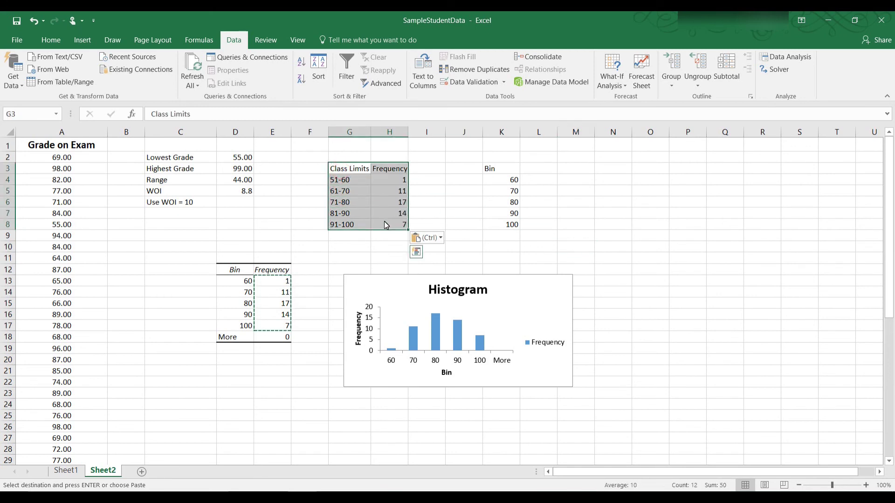
click(417, 254)
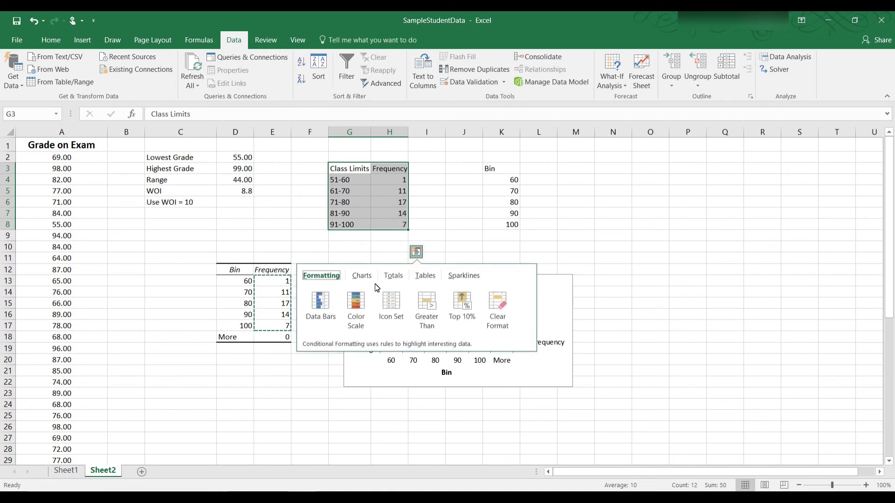
click(323, 301)
click(612, 302)
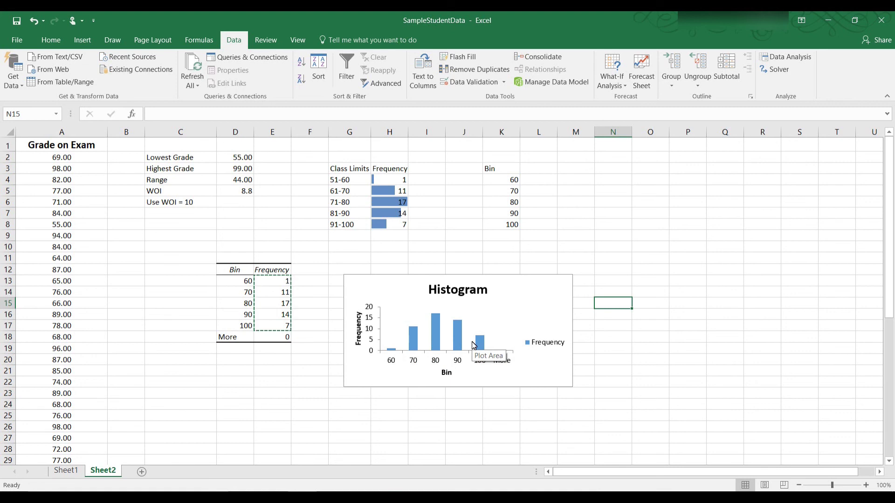
Apply Quick Layout 8 to the histogram so the bars touch without gaps
click(437, 338)
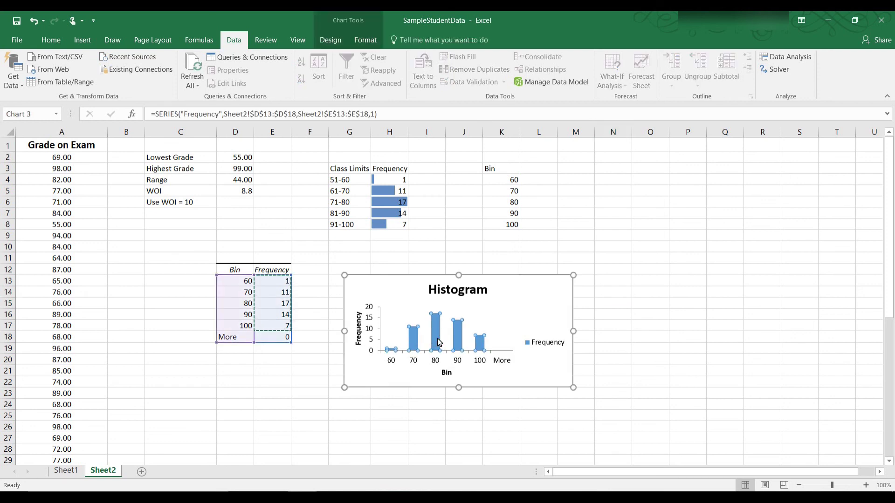
click(331, 40)
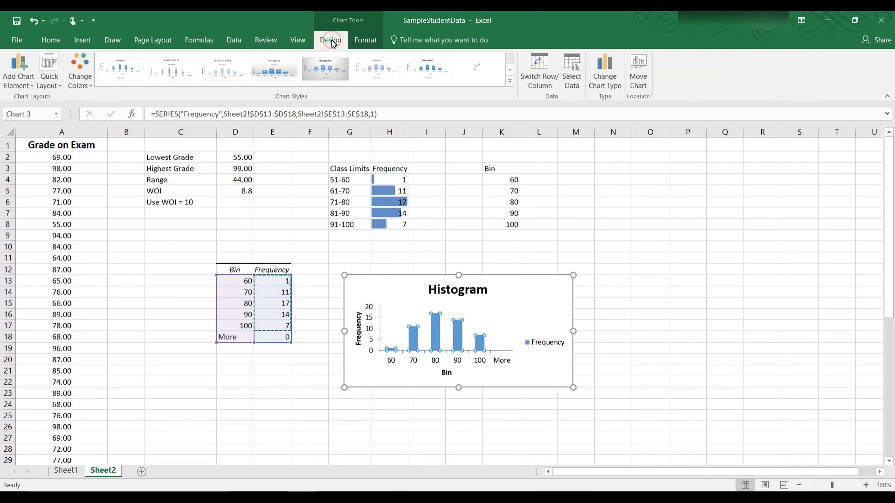
click(52, 71)
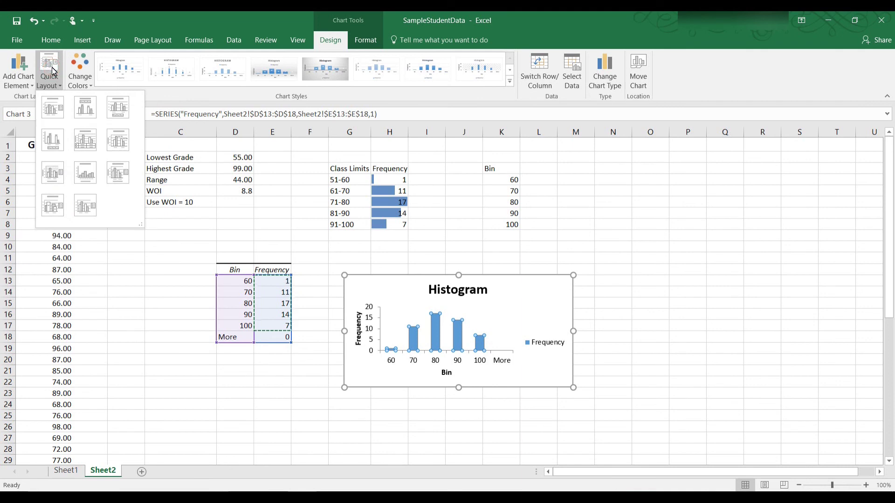
click(85, 173)
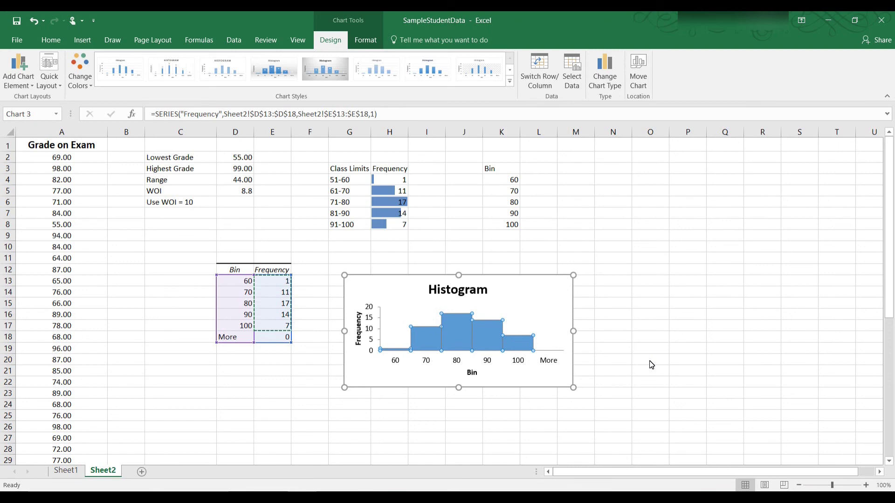
Change the horizontal axis title from 'Bin' to 'Grades'
click(475, 379)
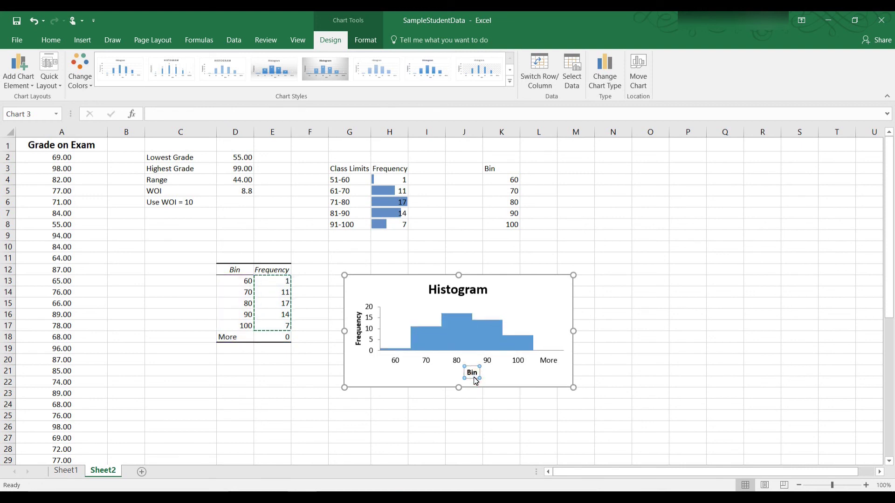
drag(467, 372, 480, 380)
text(Grades)
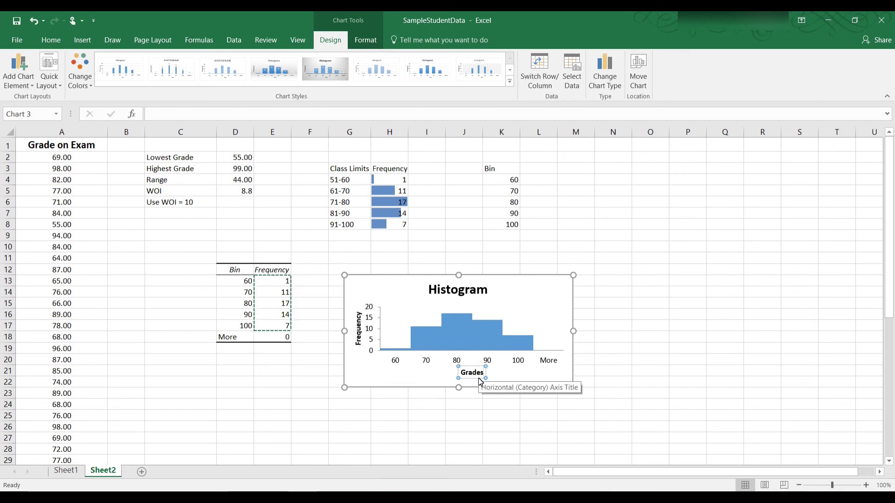
click(610, 371)
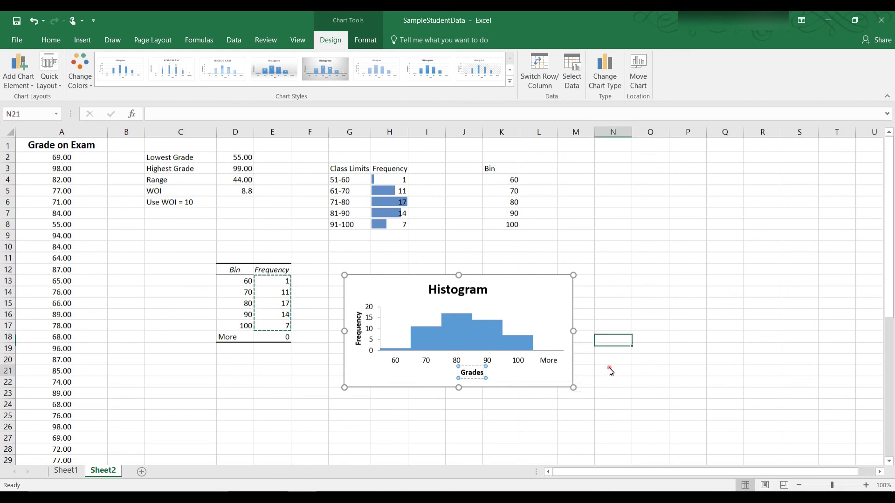